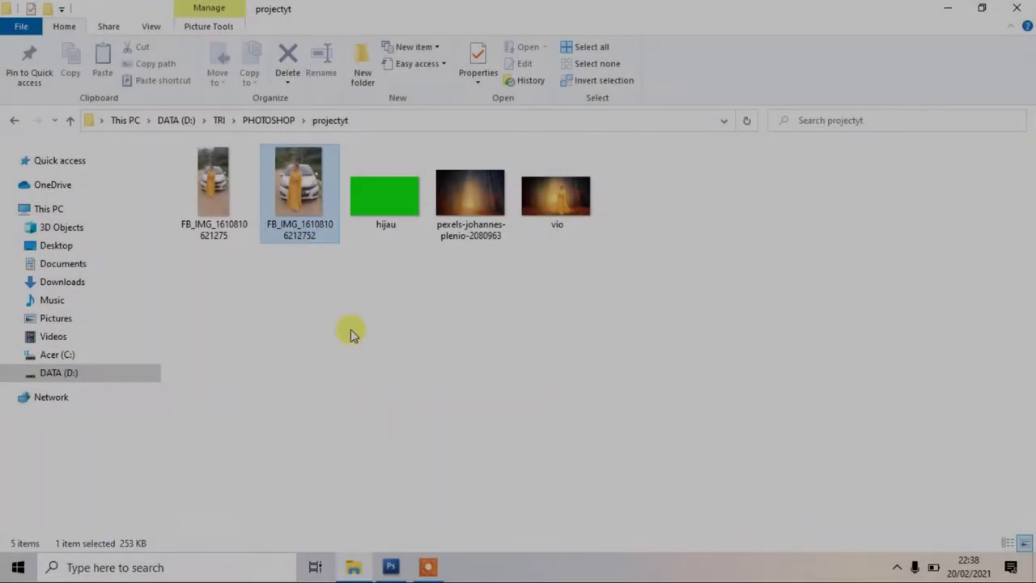
Drop the photo of the woman in yellow into Photoshop to open it as hijau.jpg
left_click_drag(300, 190, 423, 382)
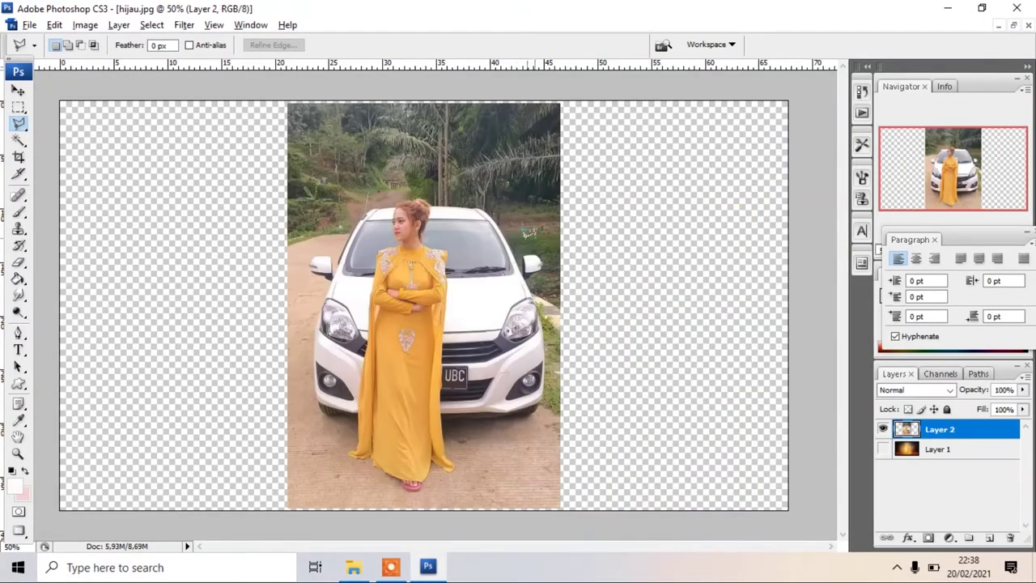
Trace a closed Polygonal Lasso outline around the woman in the yellow gown
scroll(379, 180, "up", 3)
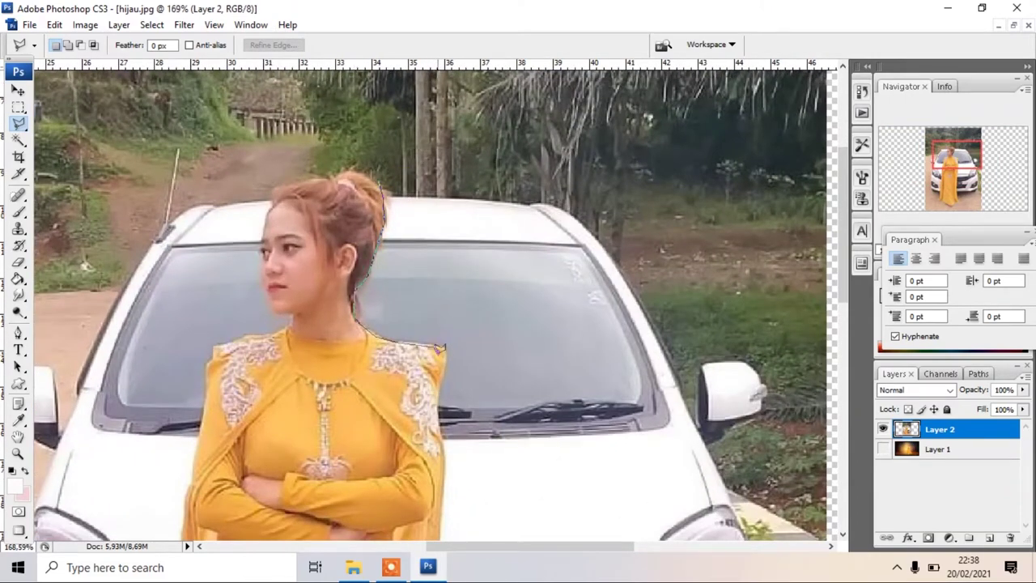
scroll(437, 395, "down", 3)
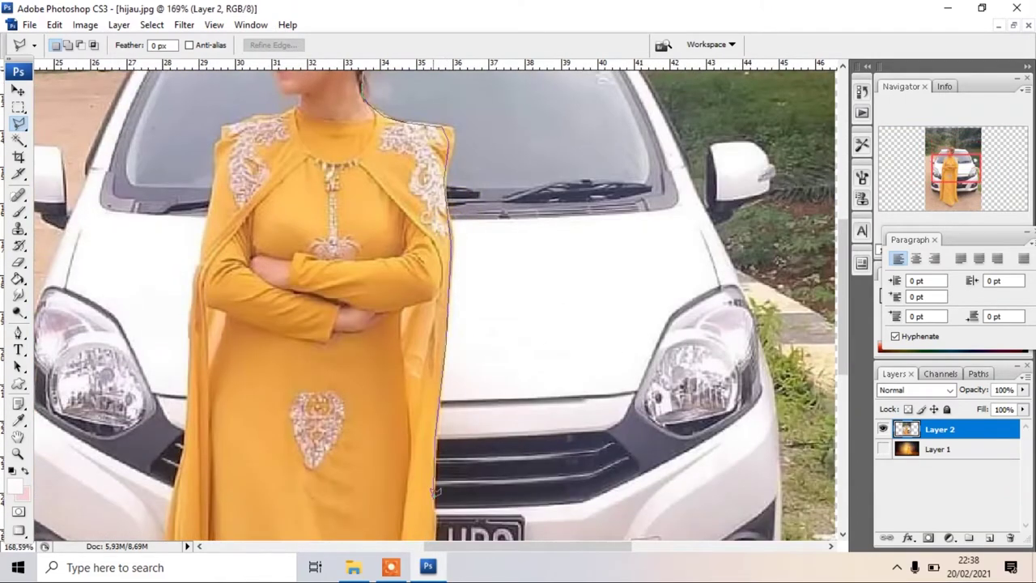
scroll(435, 491, "down", 4)
scroll(434, 428, "down", 1)
scroll(455, 273, "down", 1)
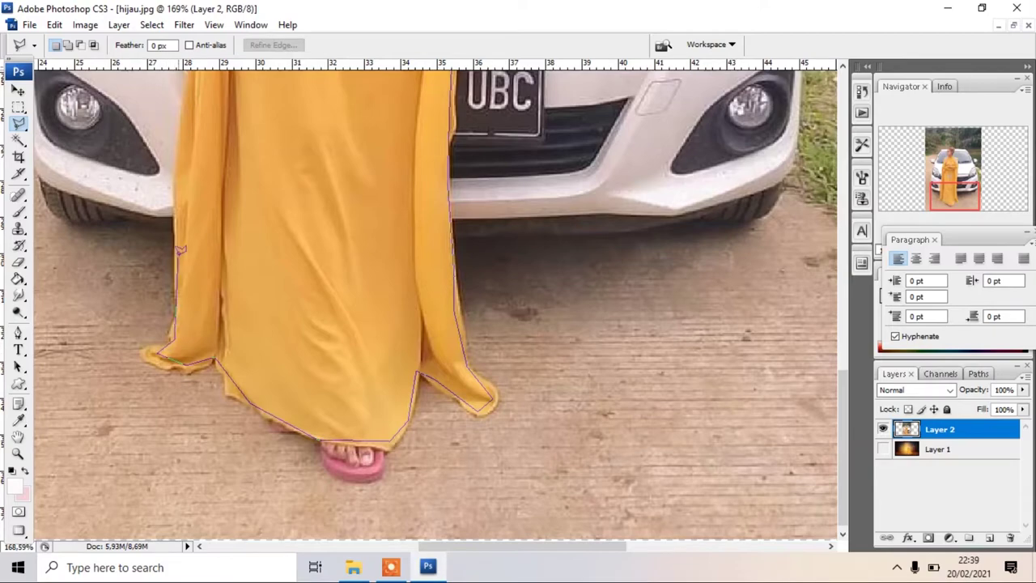
scroll(181, 251, "up", 5)
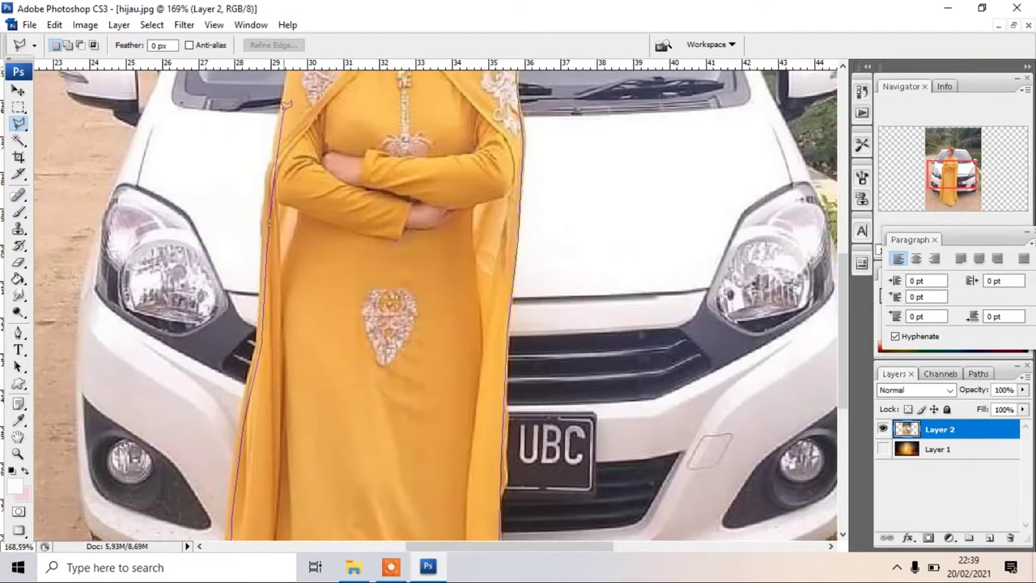
left_click_drag(285, 105, 293, 339)
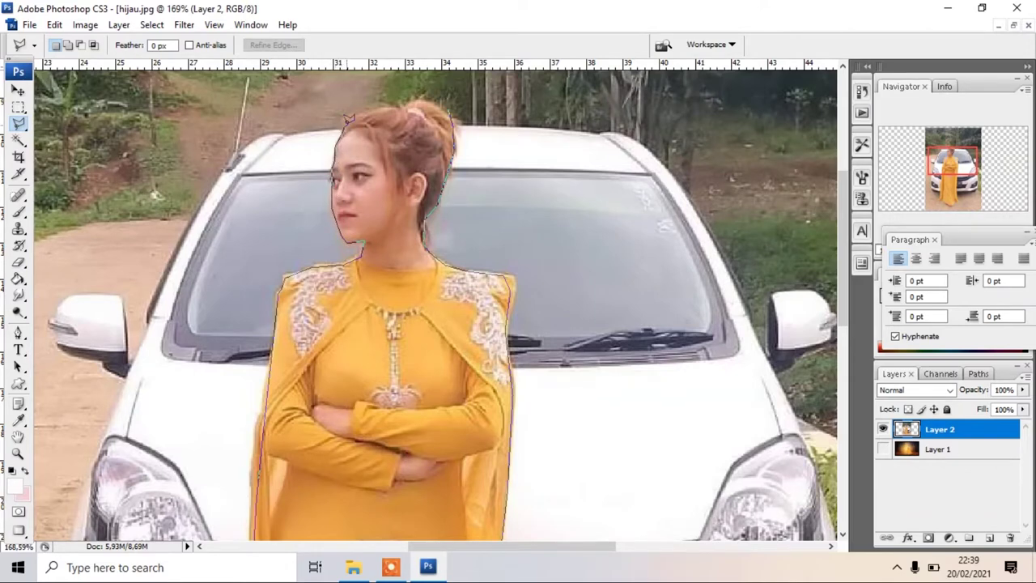
left_click(451, 105)
Invert the selection and delete the car and road background, then deselect
key("ctrl+minus")
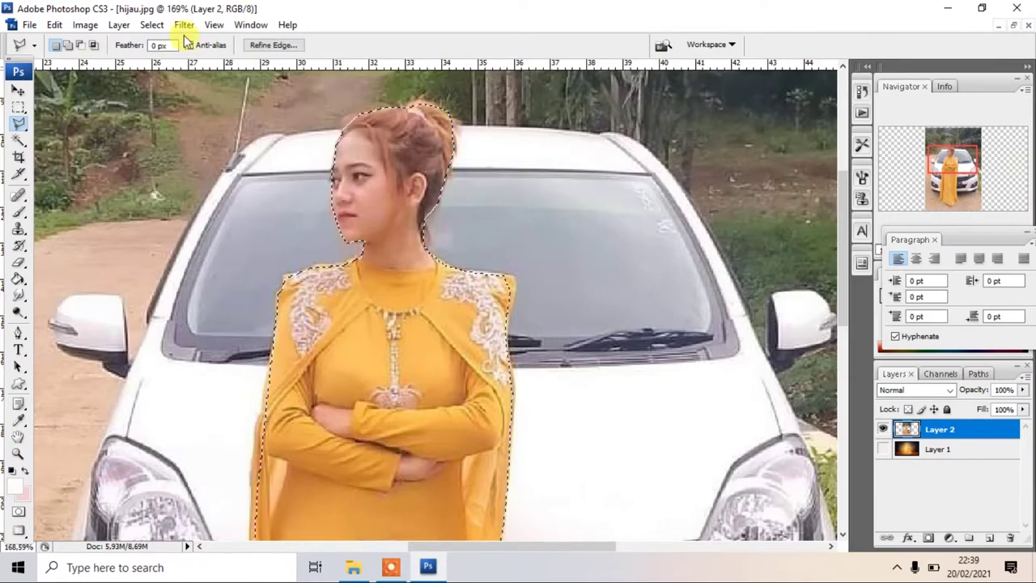
left_click(151, 24)
left_click(166, 85)
key("Delete")
key("ctrl+0")
Open the misty autumn forest photo in Photoshop from its folder
left_click(104, 150)
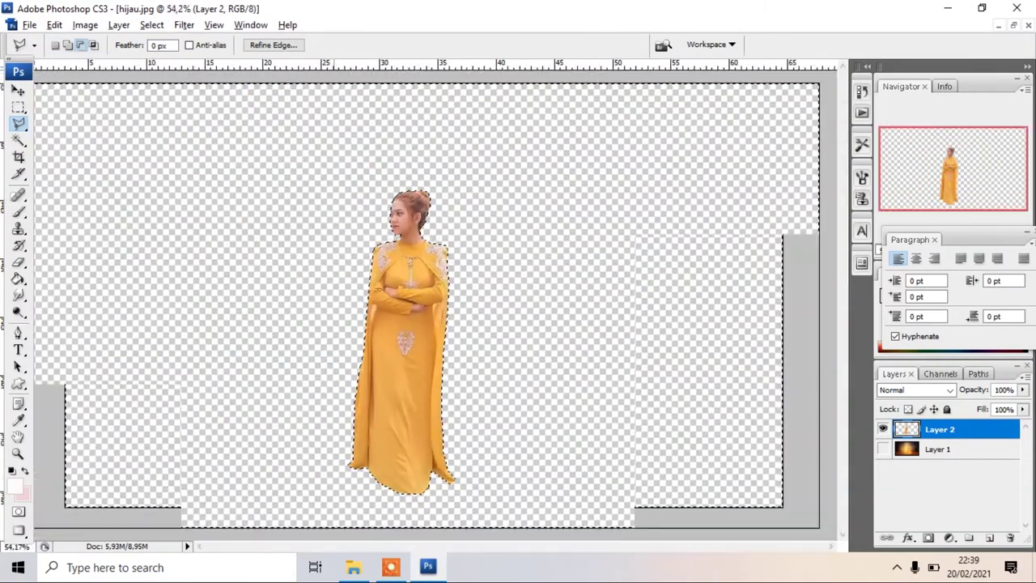
left_click(18, 91)
right_click(419, 311)
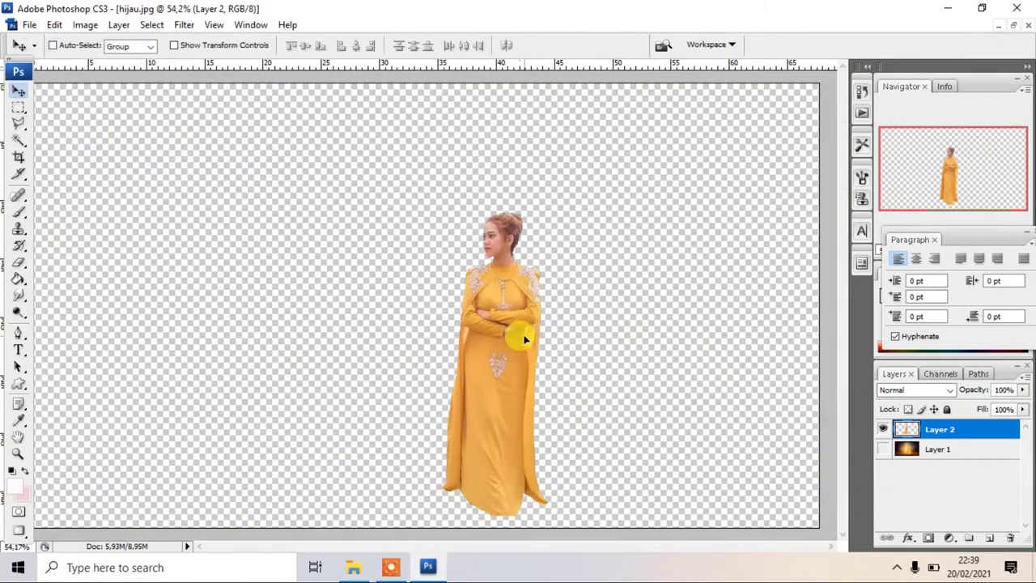
left_click(356, 569)
left_click_drag(470, 232, 396, 296)
Copy the whole forest image and paste it into hijau.jpg as Layer 3
key("ctrl+c")
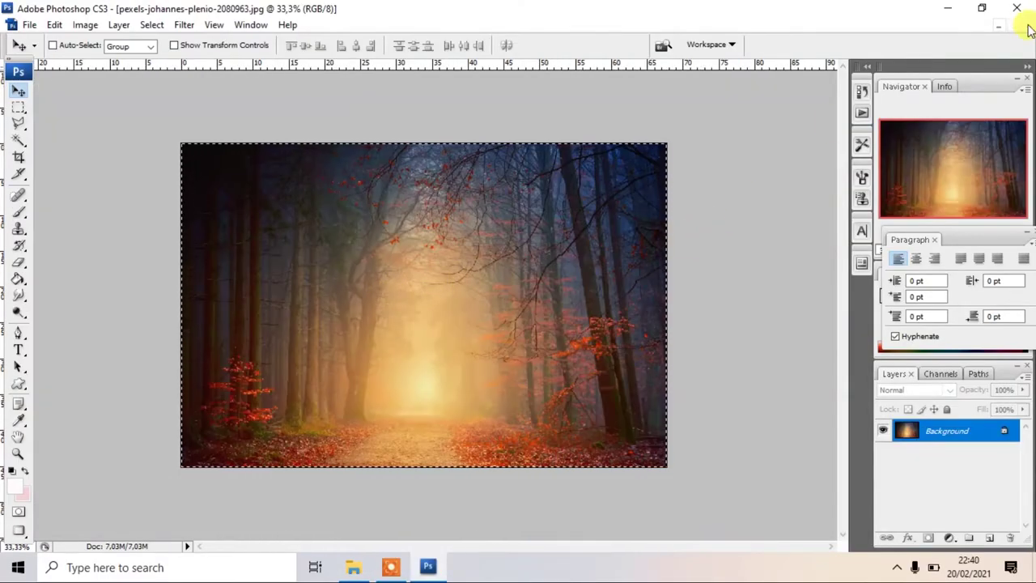
key("ctrl+Tab")
key("ctrl+v")
key("ctrl+t")
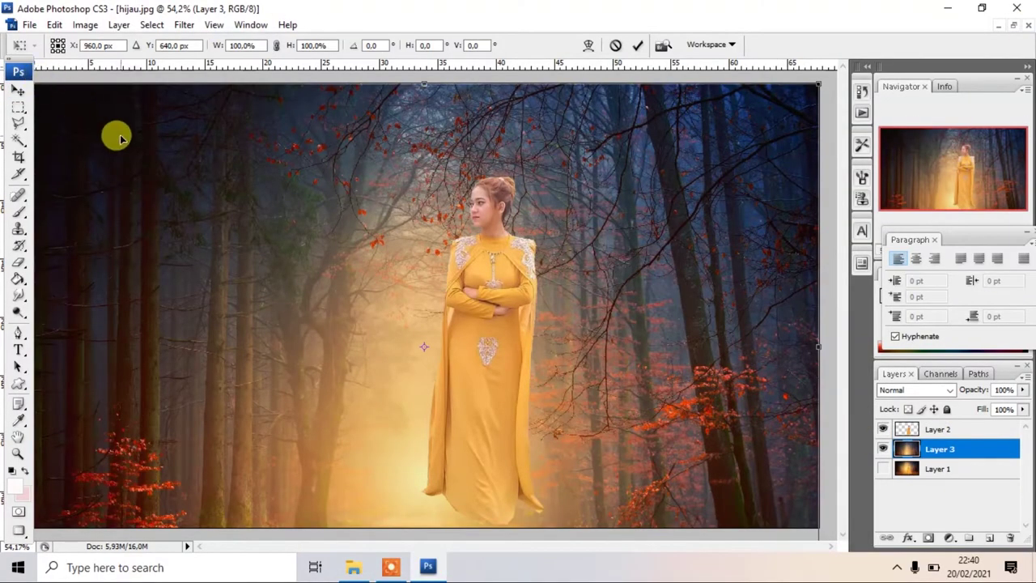
Scale the forest to the canvas width behind the woman, leaving a bottom strip empty
key("ctrl+0")
left_click_drag(105, 88, 173, 162)
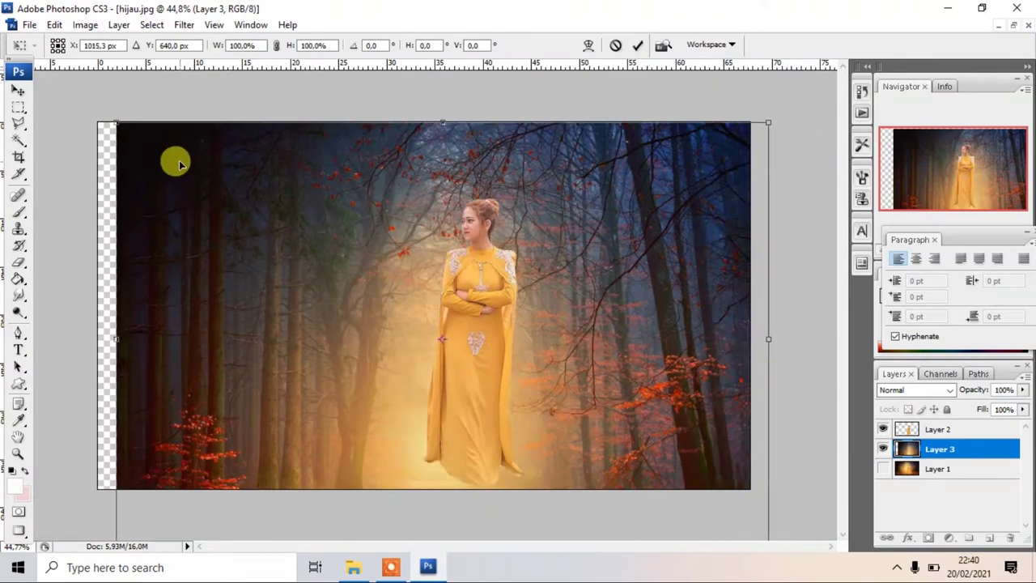
left_click_drag(666, 162, 547, 210)
left_click_drag(586, 285, 750, 285)
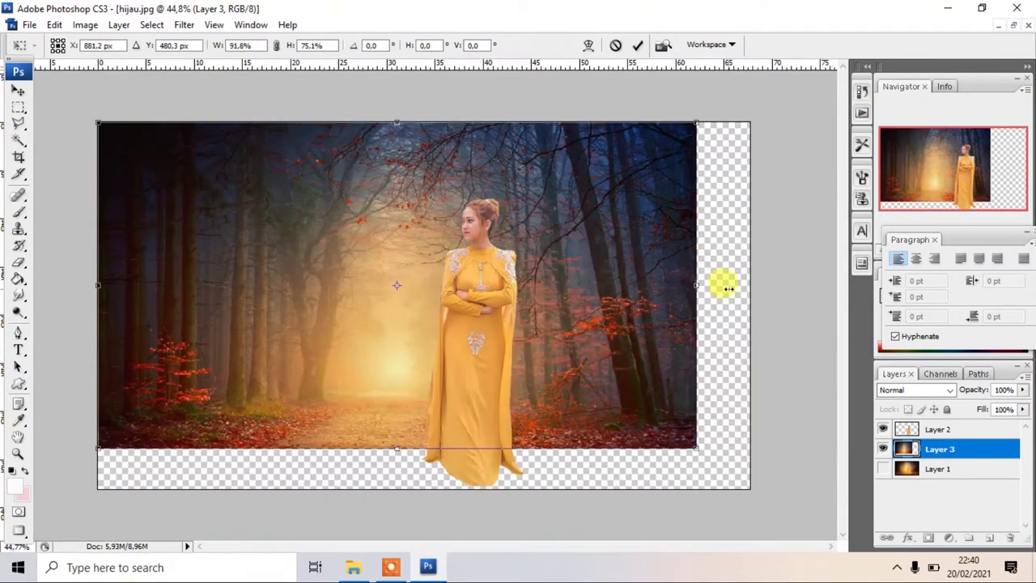
left_click_drag(425, 449, 426, 437)
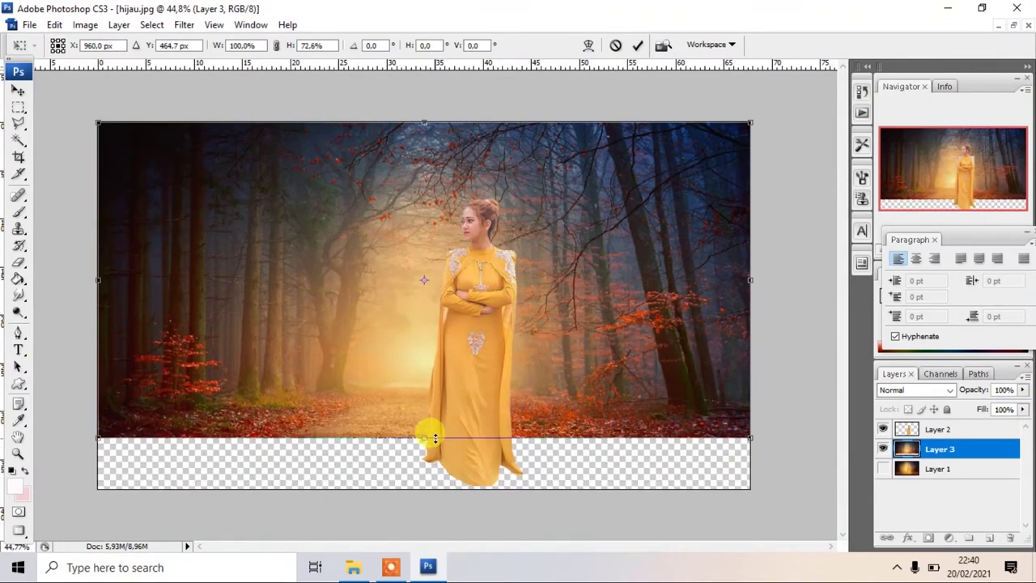
key("Return")
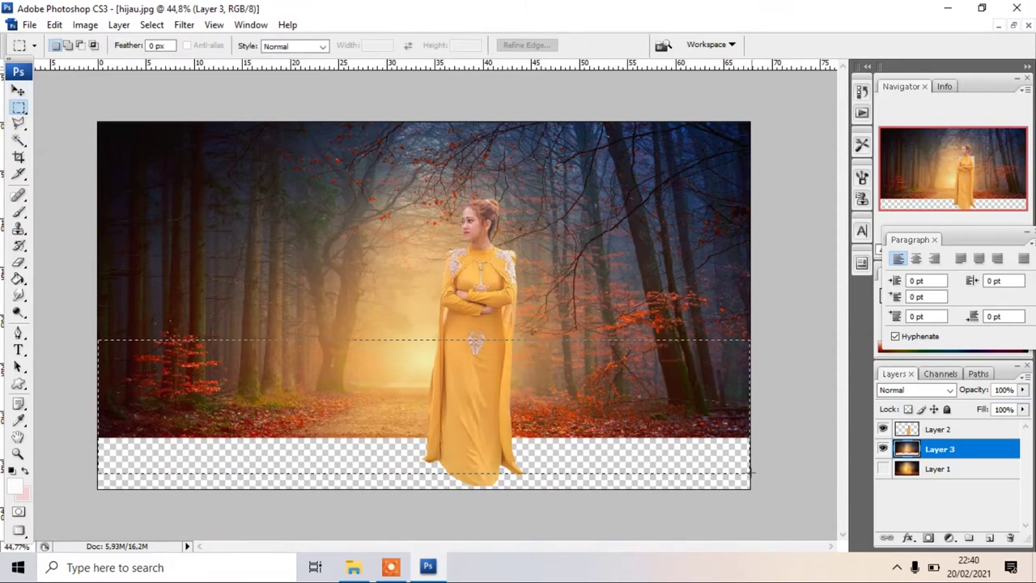
Duplicate the forest-floor strip as Layer 4 and stretch it to fill the canvas bottom
key("ctrl+j")
key("ctrl+t")
left_click_drag(423, 437, 421, 489)
key("Return")
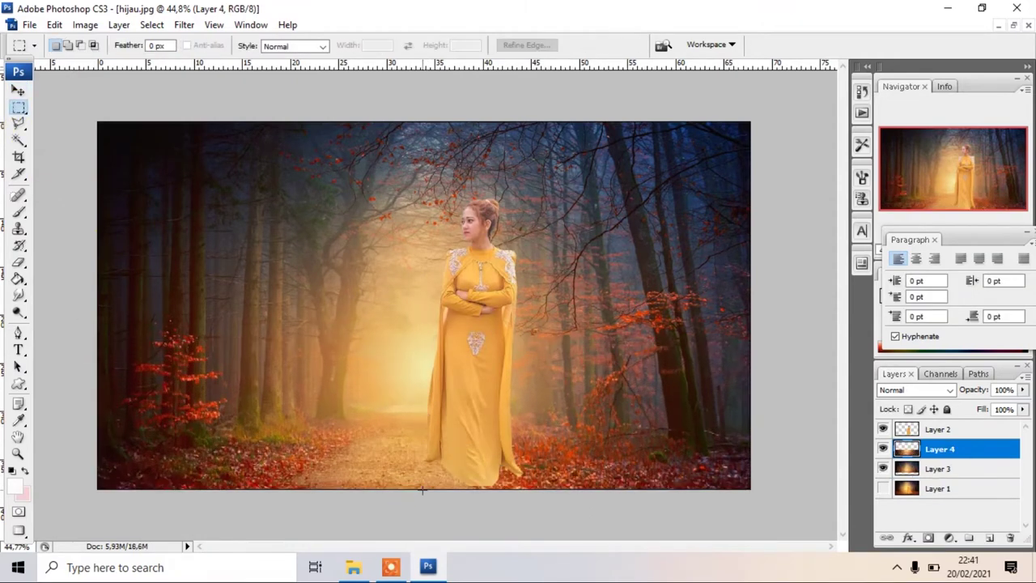
key("v")
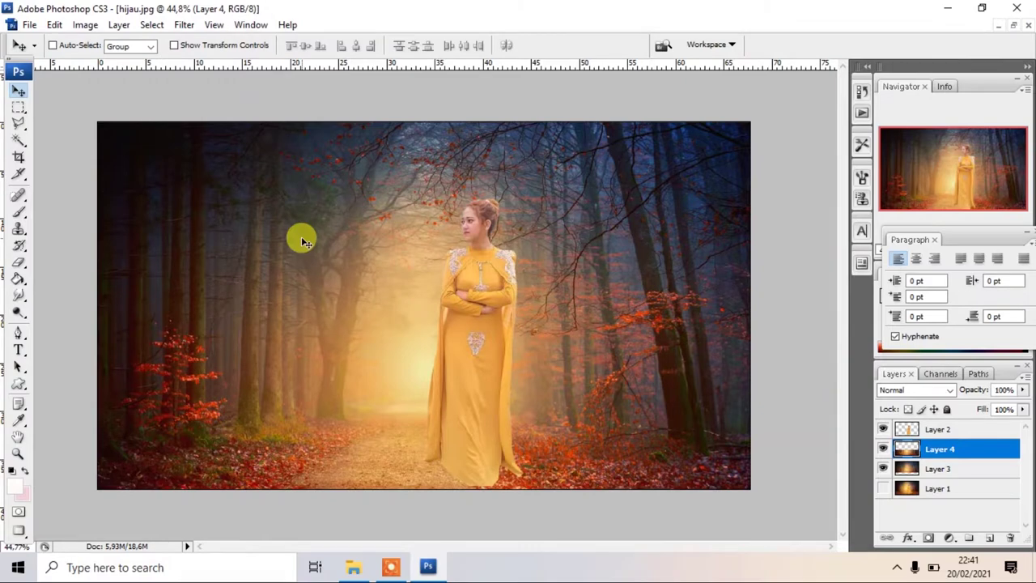
right_click(374, 408)
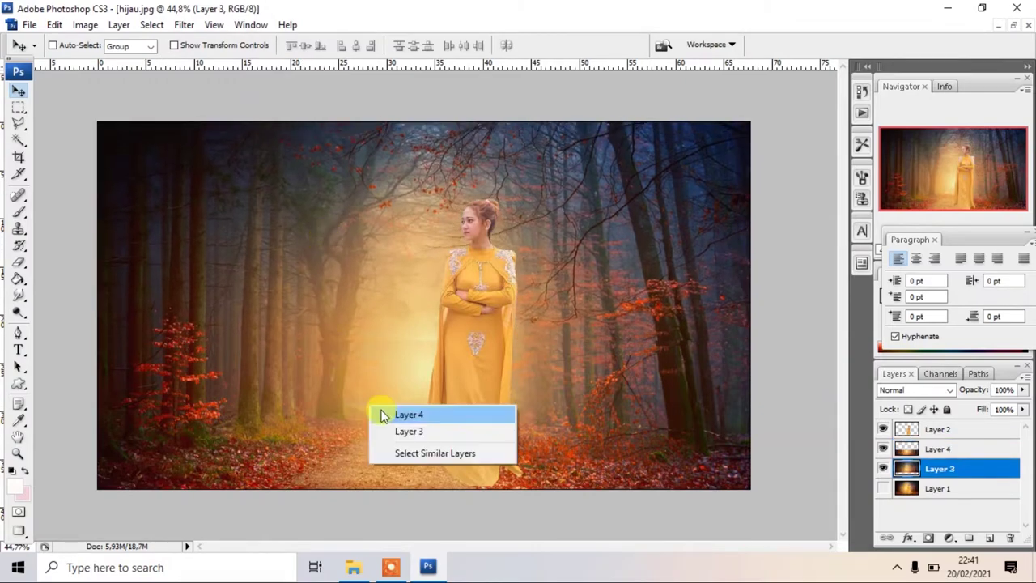
left_click(405, 413)
key("ctrl+t")
left_click_drag(420, 354, 432, 280)
key("Return")
Erase along the floor seam at left, centre and right, then apply Warp to the floor
key("e")
left_click_drag(110, 284, 89, 283)
left_click_drag(296, 280, 316, 278)
left_click_drag(758, 270, 629, 281)
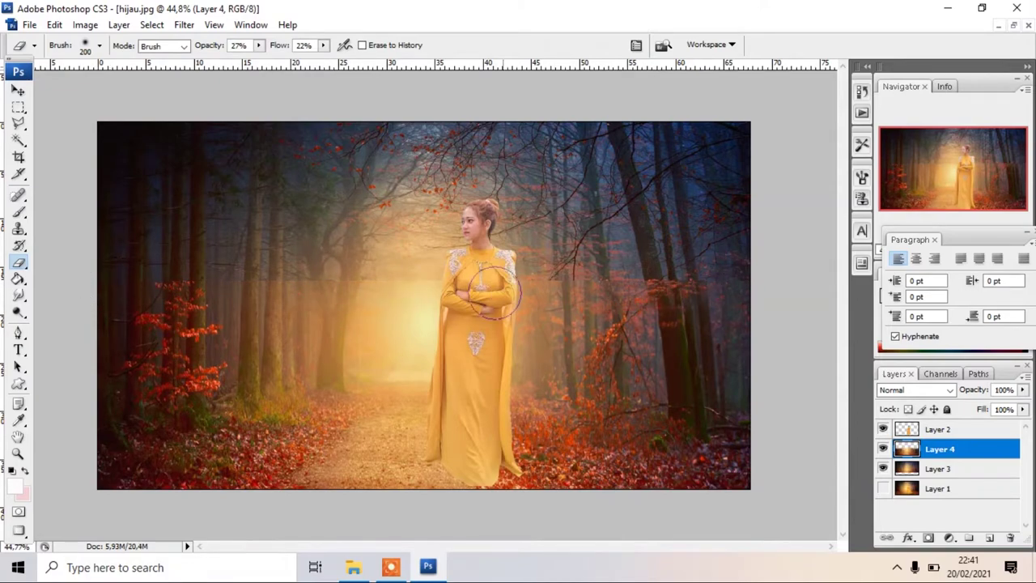
left_click(54, 24)
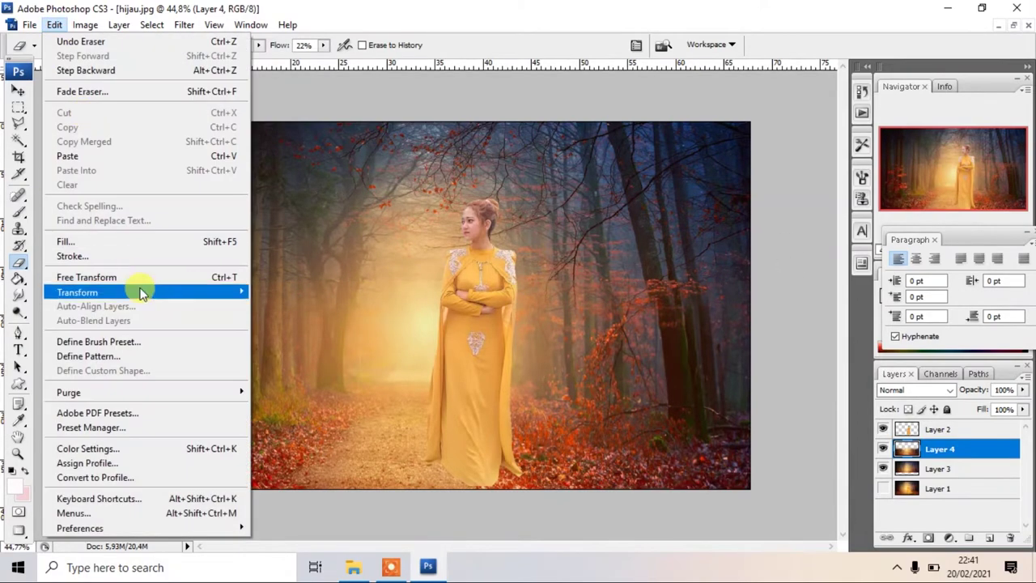
left_click(348, 396)
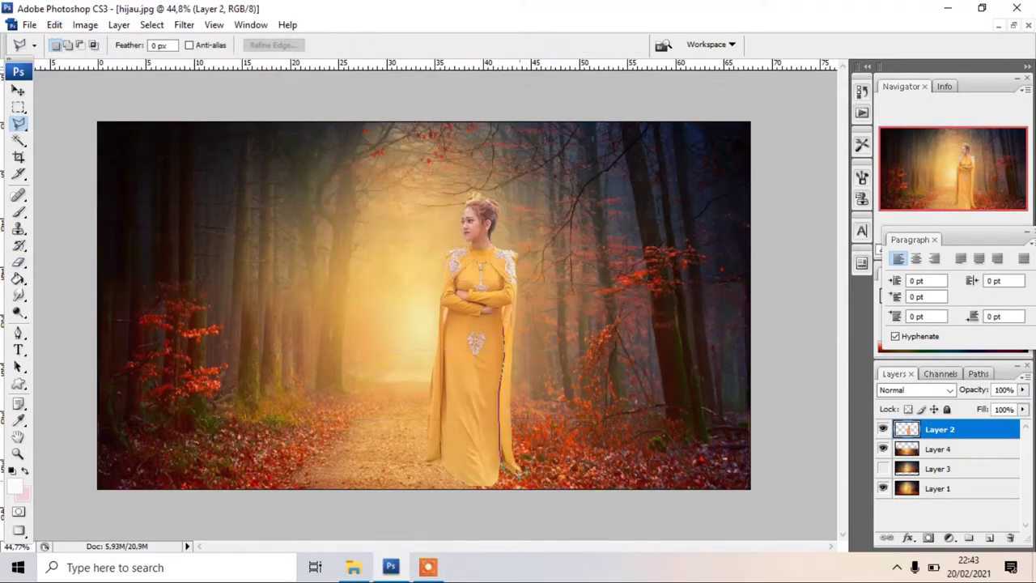
Copy a cape piece below the woman's layer, rotated and widened to flare out
key("ctrl+j")
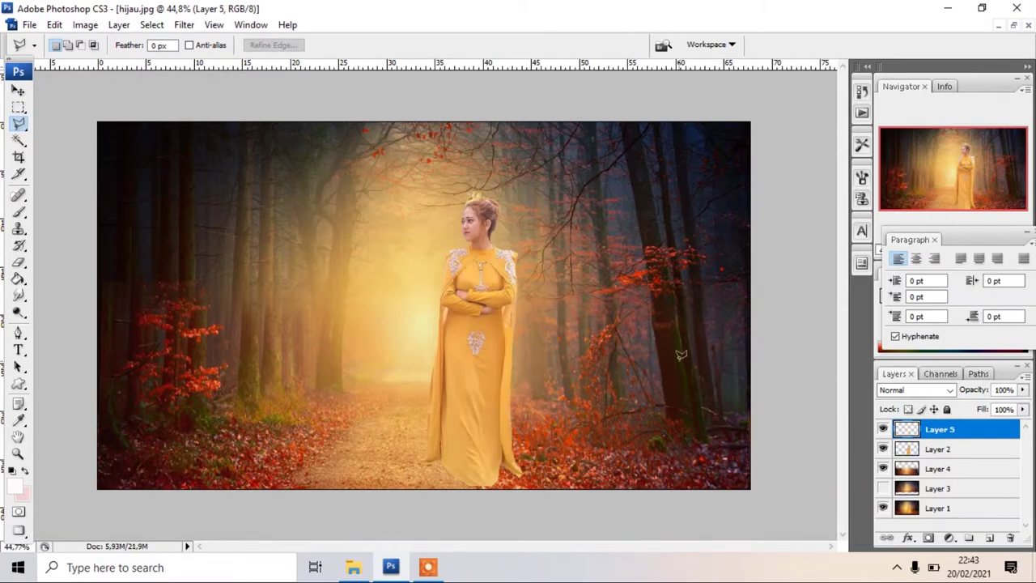
left_click_drag(958, 445, 959, 461)
key("ctrl+t")
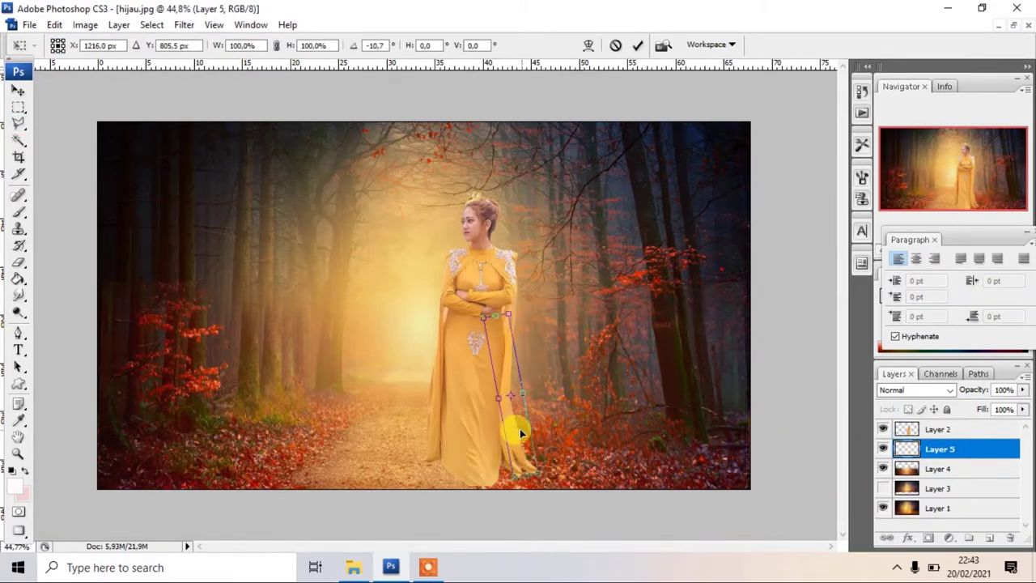
left_click_drag(537, 416, 531, 432)
mouse_move(512, 394)
left_mouse_down()
mouse_move(498, 396)
mouse_move(546, 391)
left_mouse_up()
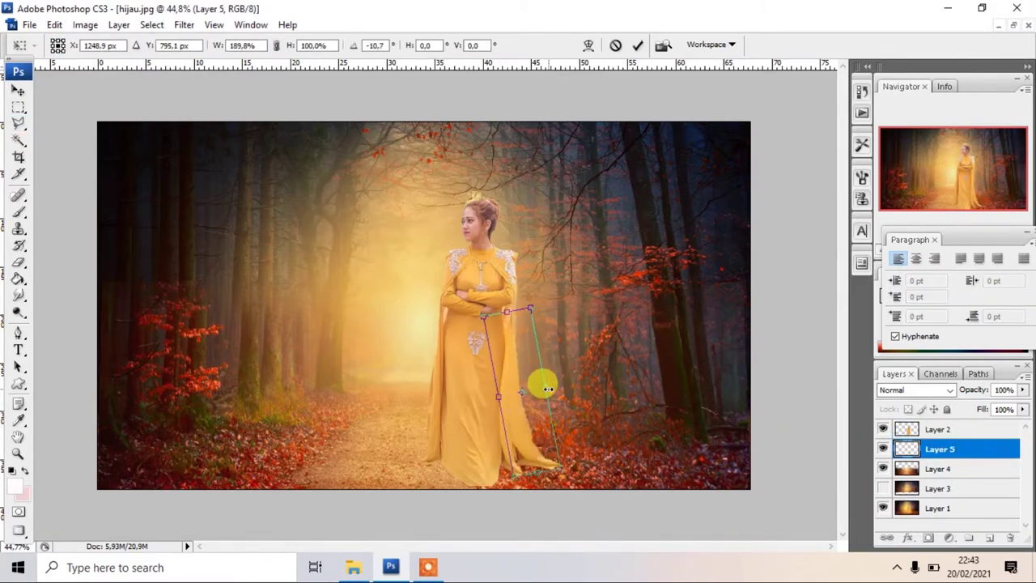
key("Return")
Duplicate the cape piece and rotate the copy further outward
key("ctrl+j")
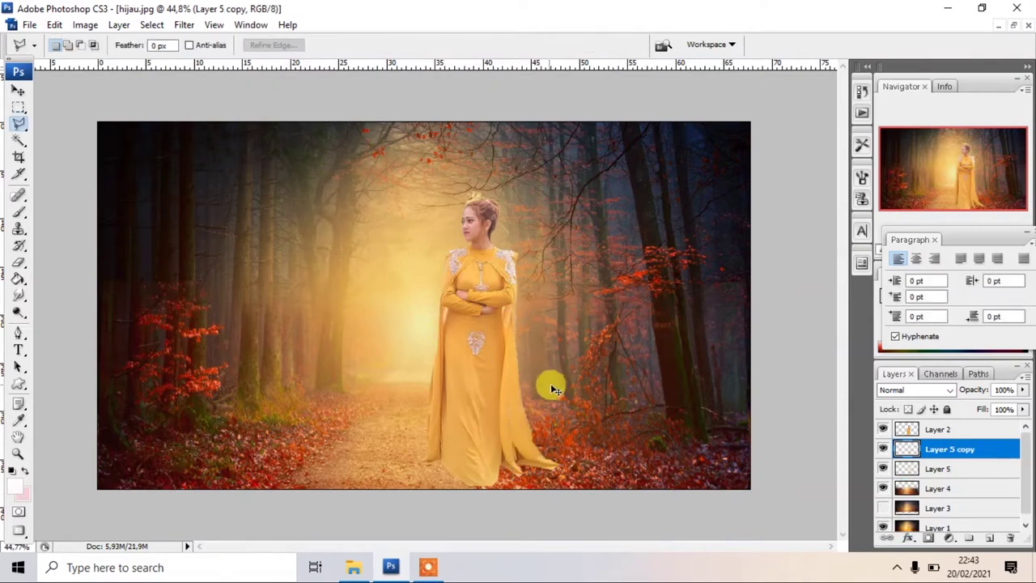
key("ctrl+t")
left_click_drag(550, 386, 596, 365)
key("Return")
Copy another cape edge from Layer 2 below the woman and rotate it outward
key("l")
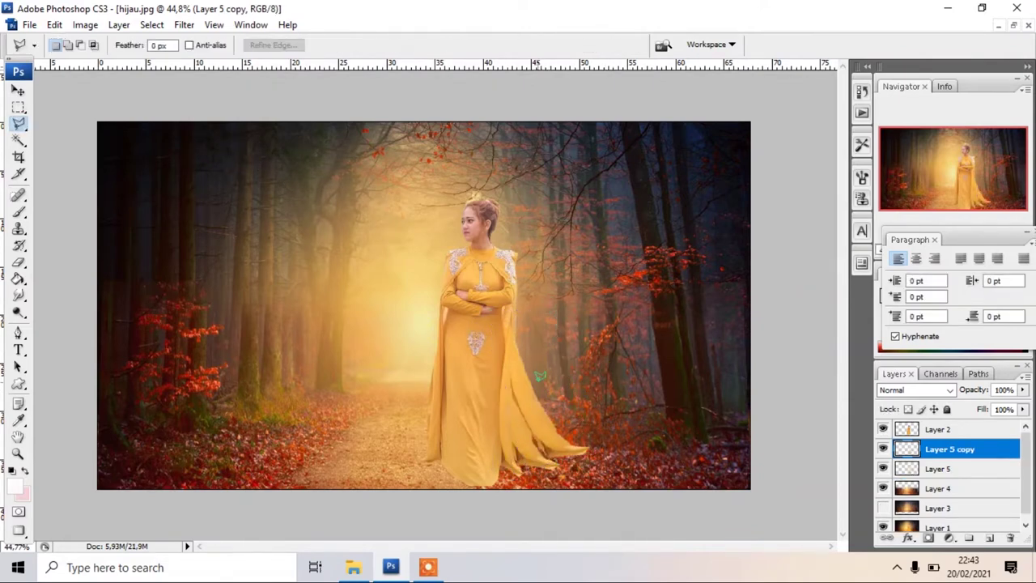
left_click(958, 433)
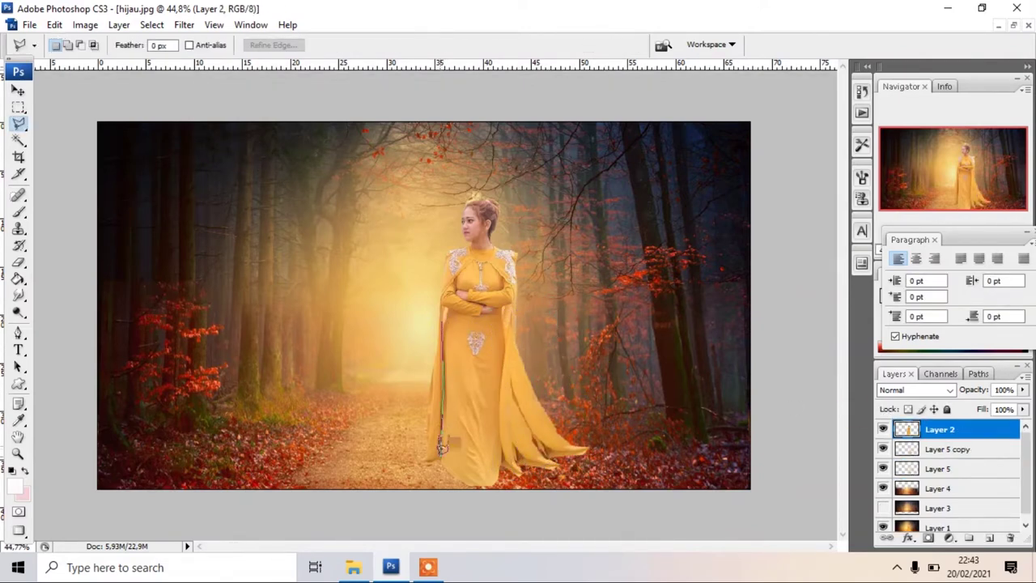
key("ctrl+j")
left_click_drag(939, 429, 943, 453)
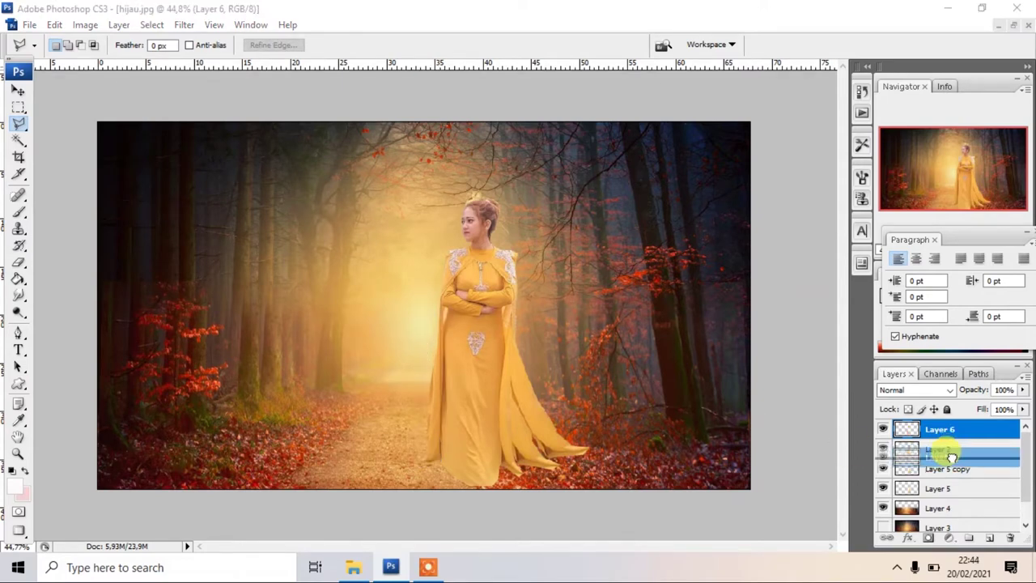
key("ctrl+t")
mouse_move(502, 427)
left_mouse_down()
mouse_move(446, 380)
mouse_move(428, 342)
left_mouse_up()
Warp the new cape piece so its lower part flares outward
left_click(55, 24)
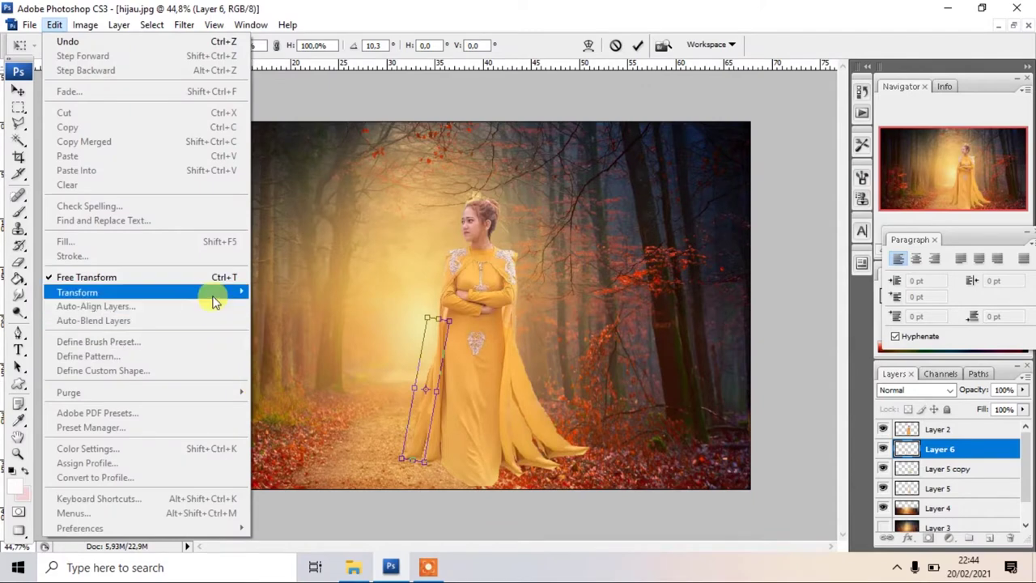
left_click(271, 451)
left_click_drag(407, 434, 419, 453)
key("Return")
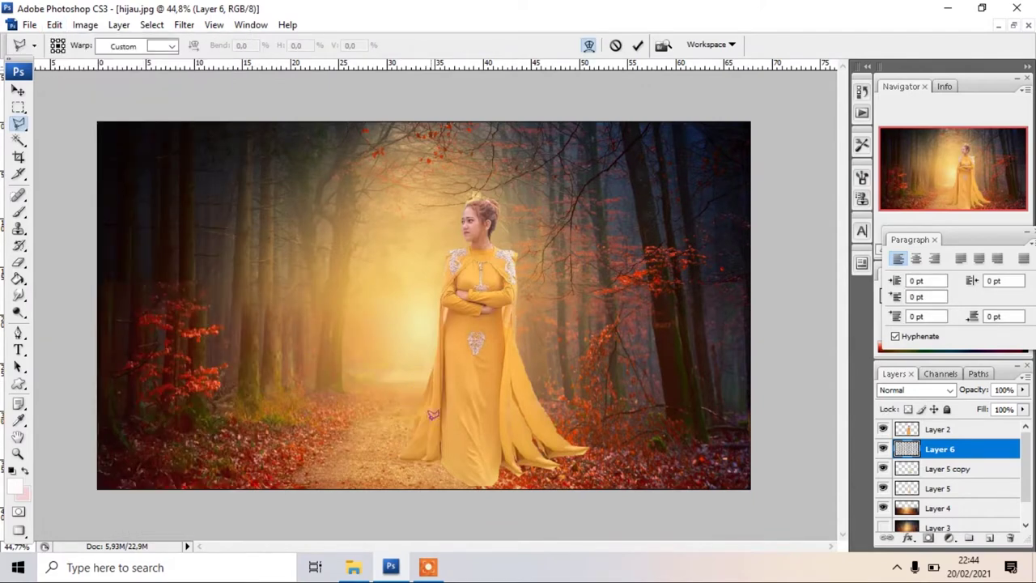
Duplicate the hem piece, rotate it about 5°, and warp the copy
key("ctrl+j")
key("ctrl+t")
left_click_drag(480, 405, 430, 417)
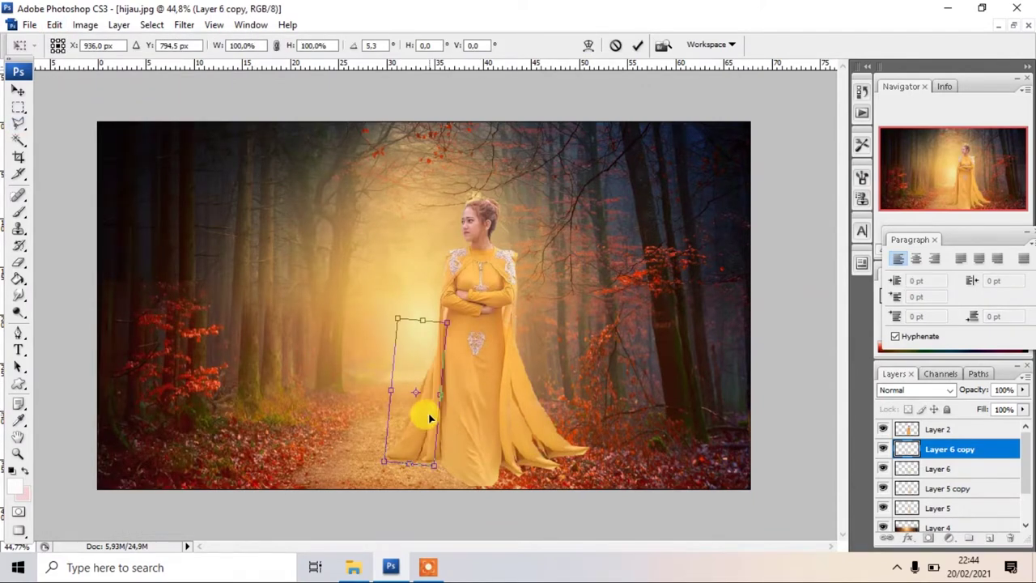
left_click(54, 25)
left_click(342, 386)
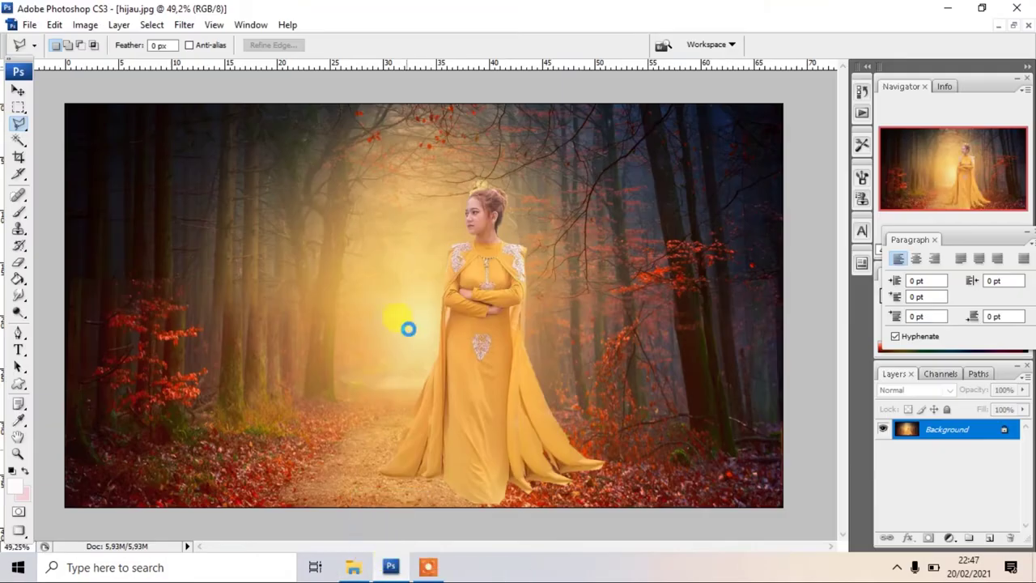
Paste the sunset2 image into the composite and scale it to cover the canvas
left_click_drag(441, 540, 405, 326)
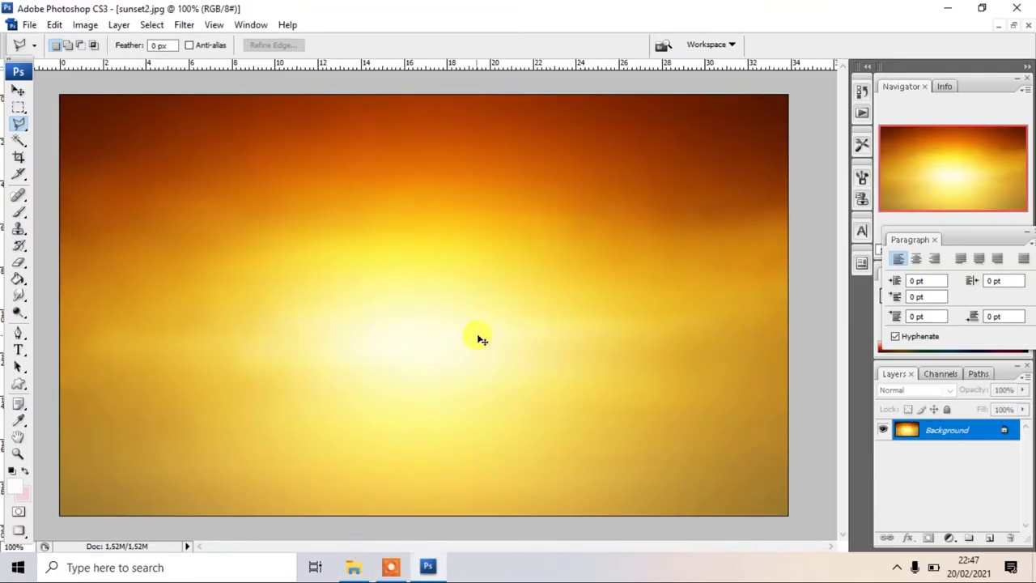
left_click(1013, 25)
key("ctrl+v")
key("ctrl+t")
left_click_drag(515, 310, 335, 213)
left_click_drag(416, 310, 782, 510)
key("Return")
Set the sunset layer to Screen, erase its left side with an 800 px eraser, opacity 26%
mouse_move(1022, 389)
left_mouse_down()
mouse_move(1001, 419)
mouse_move(963, 411)
mouse_move(979, 413)
left_mouse_up()
left_click(914, 389)
left_click(890, 146)
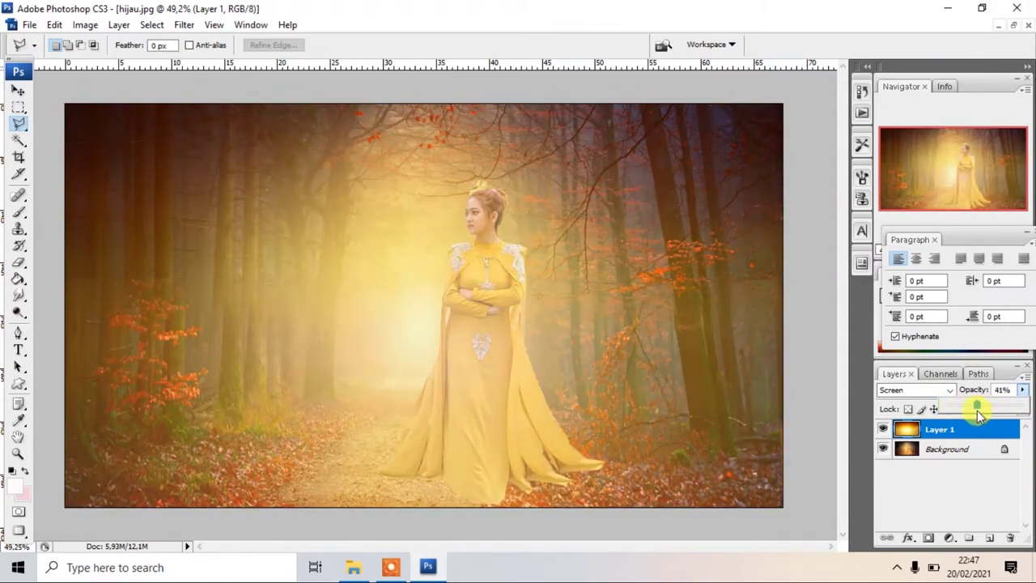
left_click(18, 261)
key("bracketleft")
key("bracketleft")
key("bracketleft")
mouse_move(393, 335)
left_mouse_down()
mouse_move(462, 427)
mouse_move(393, 335)
mouse_move(527, 297)
left_mouse_up()
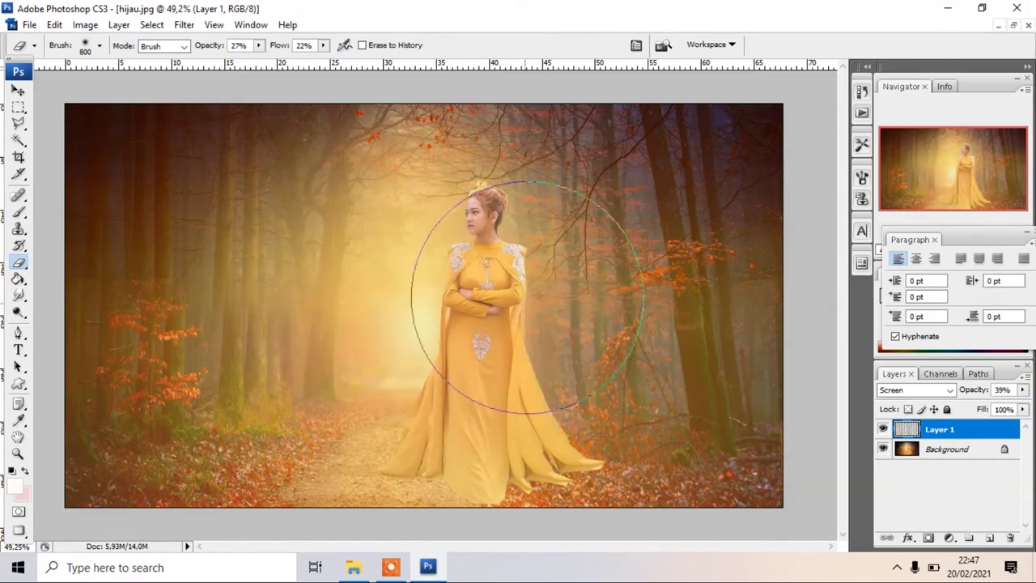
left_click_drag(986, 413, 969, 412)
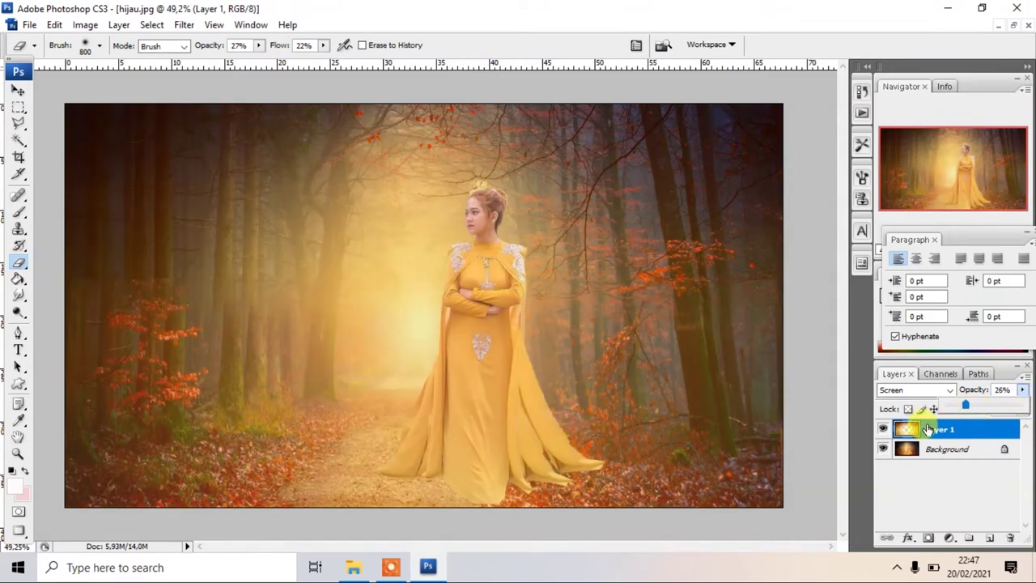
left_click(883, 429)
left_click(883, 429)
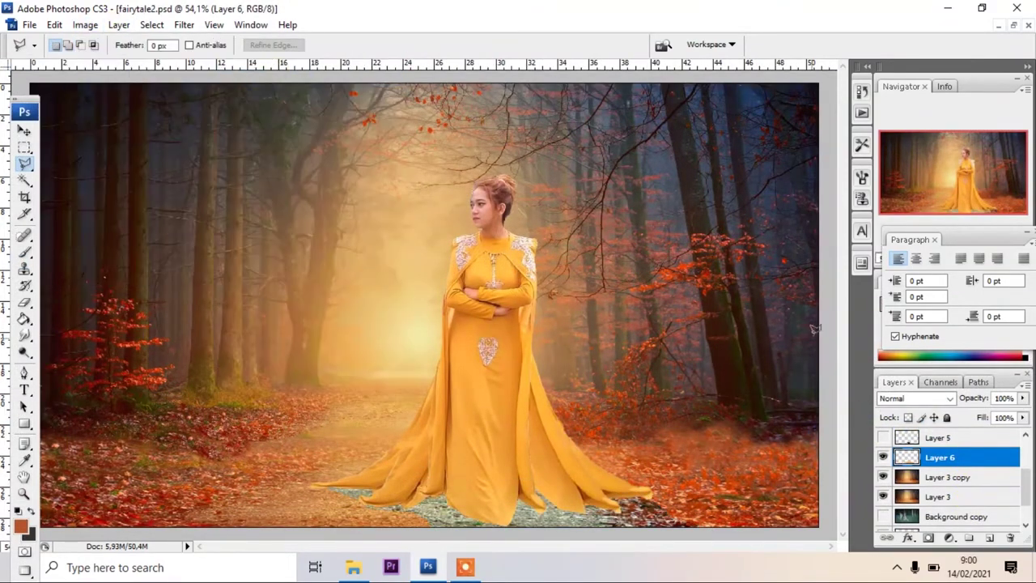
Darken the shadow layer strongly with a Levels adjustment
left_click(85, 24)
left_click(251, 63)
left_click_drag(844, 293, 948, 301)
left_click_drag(748, 293, 1014, 290)
left_click(994, 188)
Blur the shadow with a 6,8 Gaussian Blur and fade it to 25% opacity
left_click(184, 24)
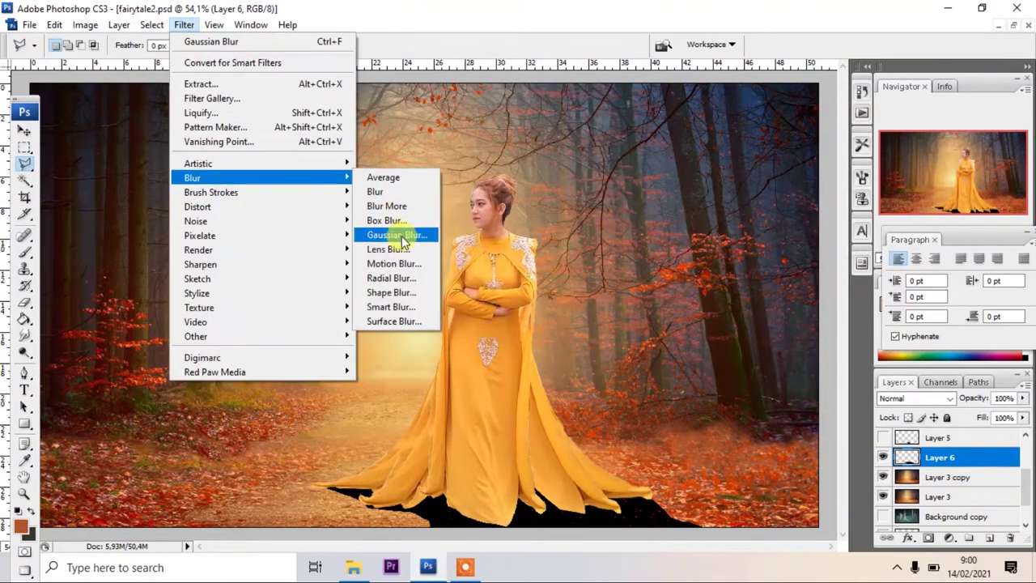
left_click(392, 233)
left_click_drag(773, 392, 766, 395)
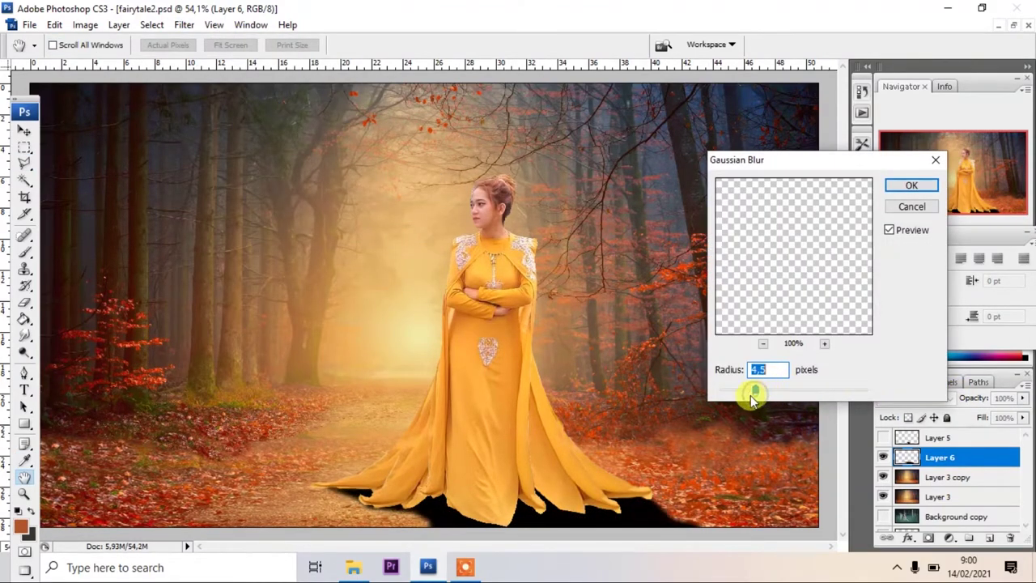
left_click(911, 185)
left_click(1022, 397)
left_click_drag(1019, 411, 965, 420)
Copy a ground area from Layer 3 copy as Layer 7 and darken it with Levels
left_click(963, 477)
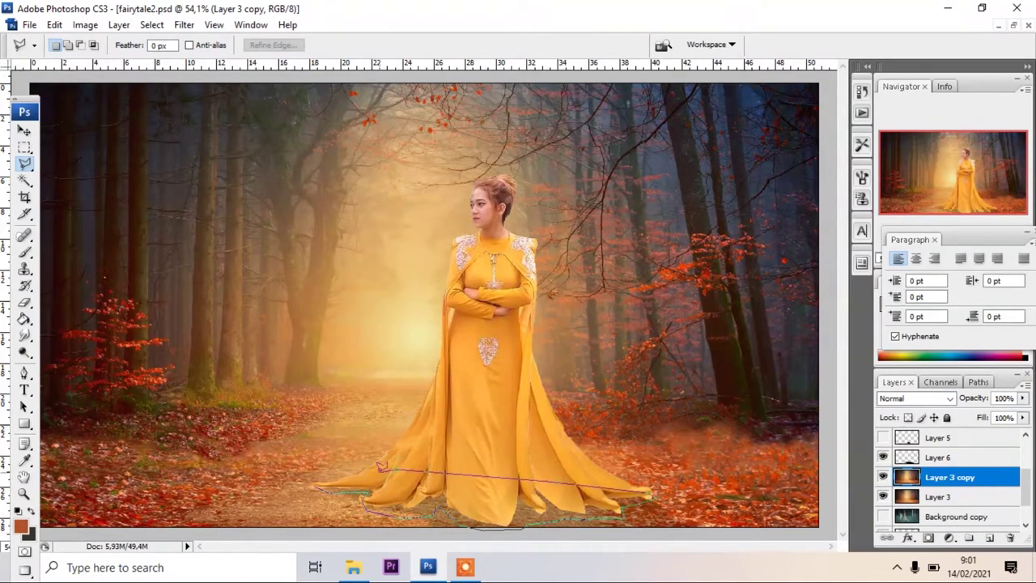
key("ctrl+j")
left_click(85, 25)
mouse_move(113, 63)
left_click(247, 63)
left_click_drag(850, 294, 756, 295)
left_click(987, 186)
Gaussian-blur Layer 7 and set its opacity to about 48%
left_click(185, 25)
left_click(405, 232)
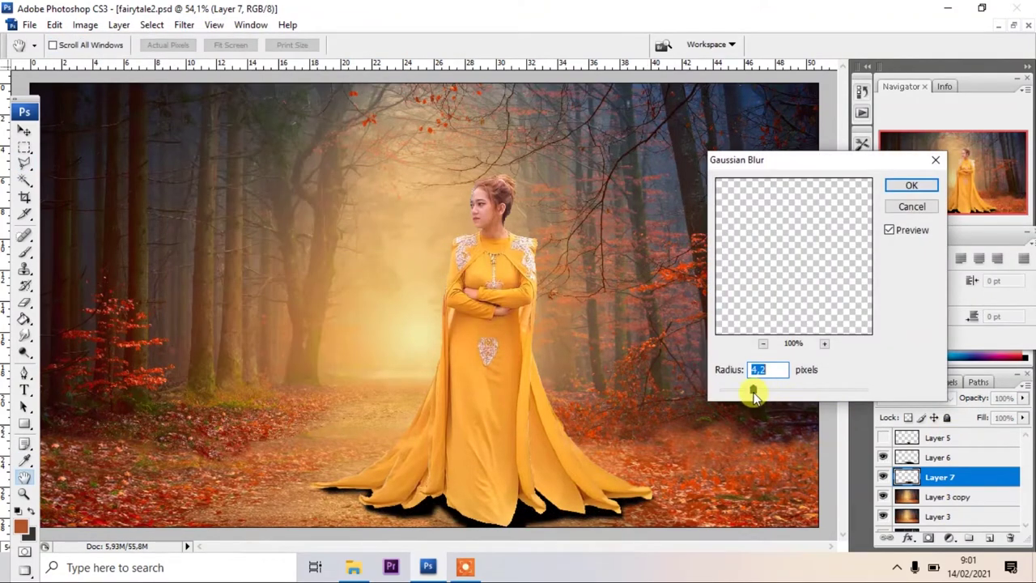
left_click(912, 185)
left_click_drag(1022, 397, 977, 419)
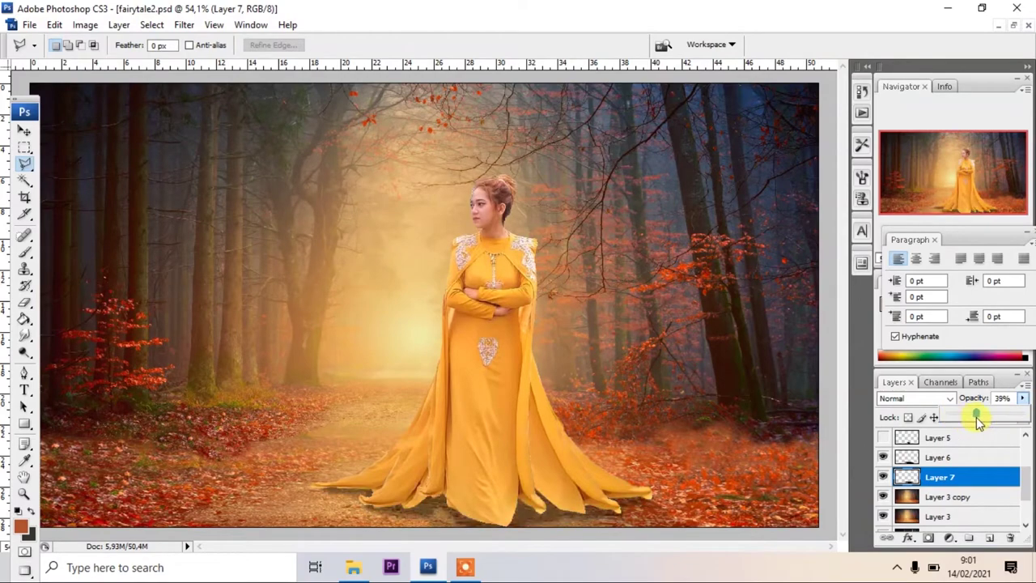
left_click_drag(976, 422, 999, 426)
Warp the Layer 7 shadow to follow the gown's hem and fade it to about 34%
left_click(54, 24)
mouse_move(77, 292)
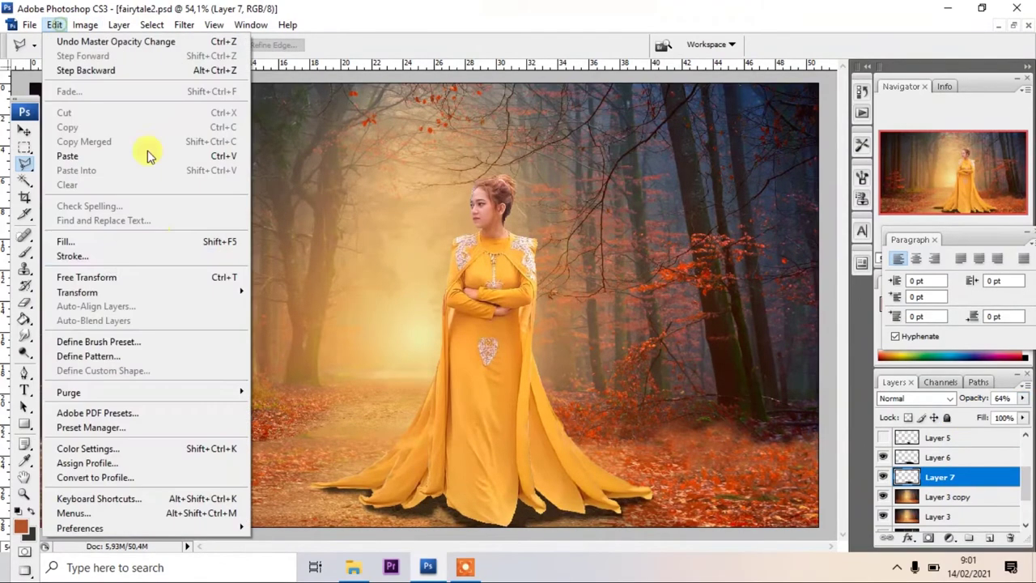
left_click(324, 386)
mouse_move(470, 502)
left_mouse_down()
mouse_move(594, 490)
mouse_move(389, 486)
mouse_move(316, 462)
mouse_move(429, 514)
left_mouse_up()
mouse_move(506, 527)
left_mouse_down()
mouse_move(492, 527)
mouse_move(551, 495)
left_mouse_up()
key("Return")
key("l")
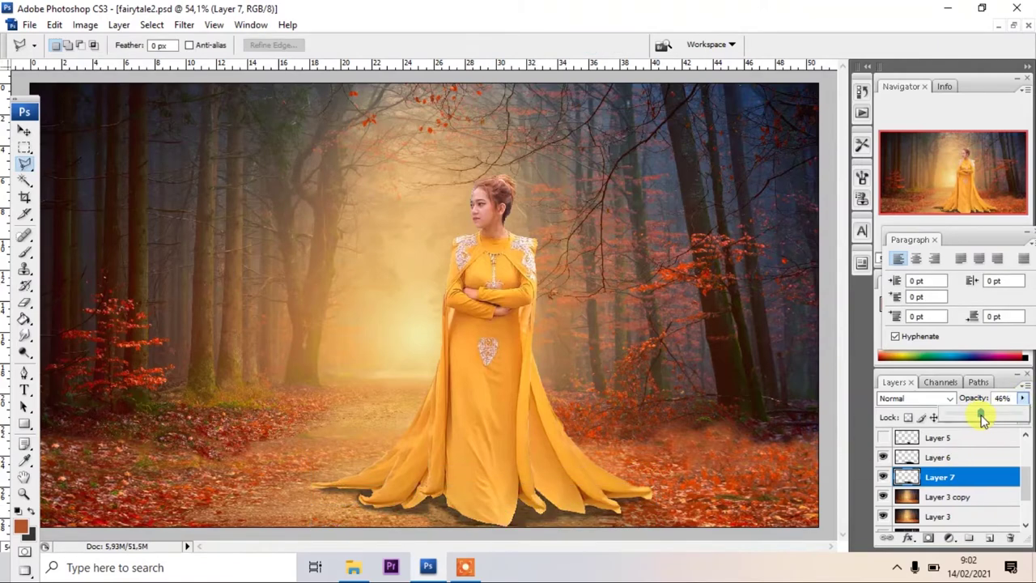
left_click_drag(979, 417, 958, 435)
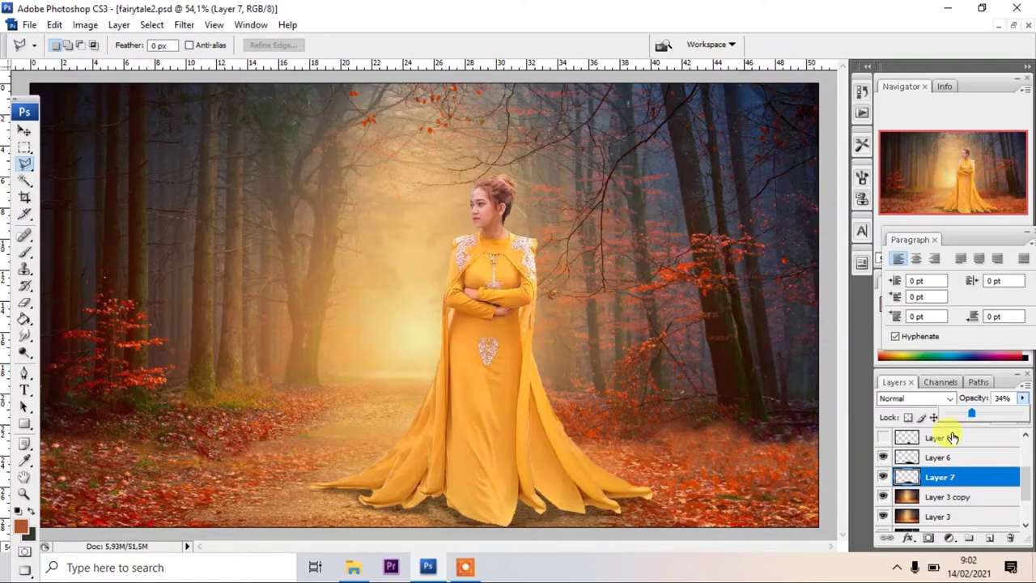
Toggle Layer 2 to compare the collar and leave it hidden
scroll(388, 204, "up", 2)
scroll(559, 199, "up", 3)
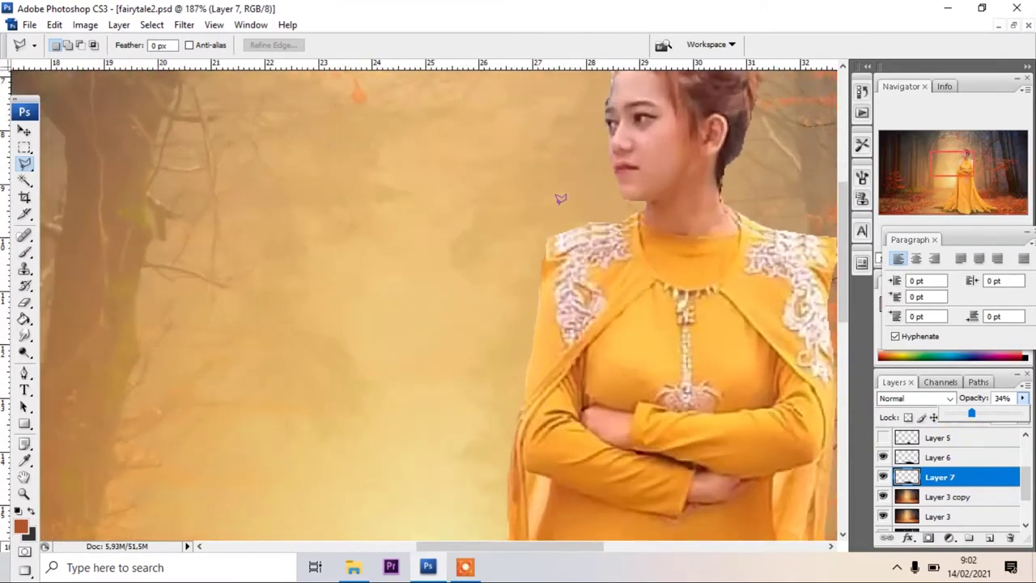
scroll(559, 199, "up", 1)
scroll(998, 480, "down", 2)
scroll(1001, 483, "up", 3)
left_click(884, 457)
left_click(884, 457)
left_click(884, 457)
Make Layer 2 copy the working layer and zoom into the face
scroll(659, 314, "down", 5)
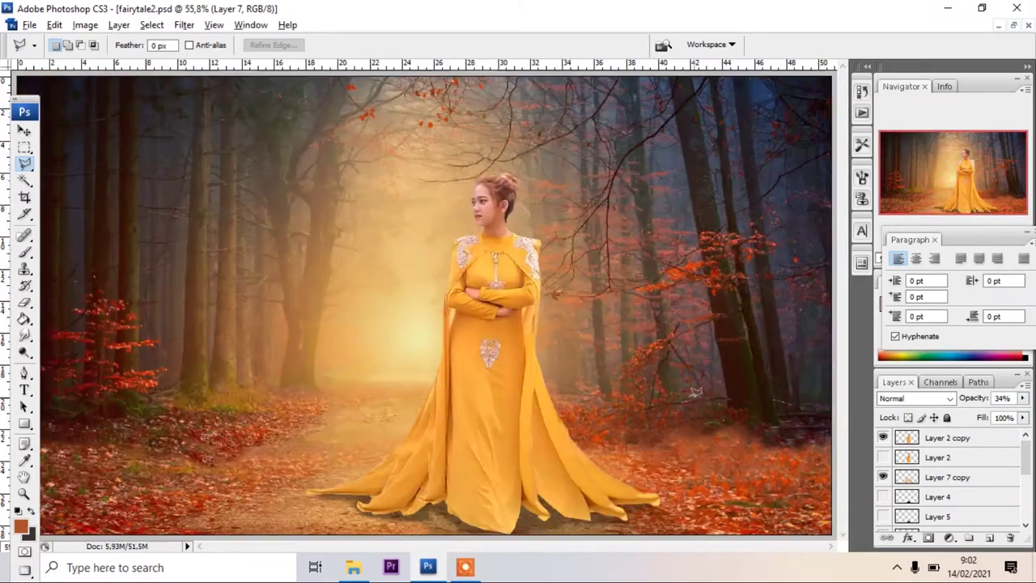
scroll(659, 314, "up", 2)
scroll(660, 314, "up", 2)
scroll(660, 314, "up", 1)
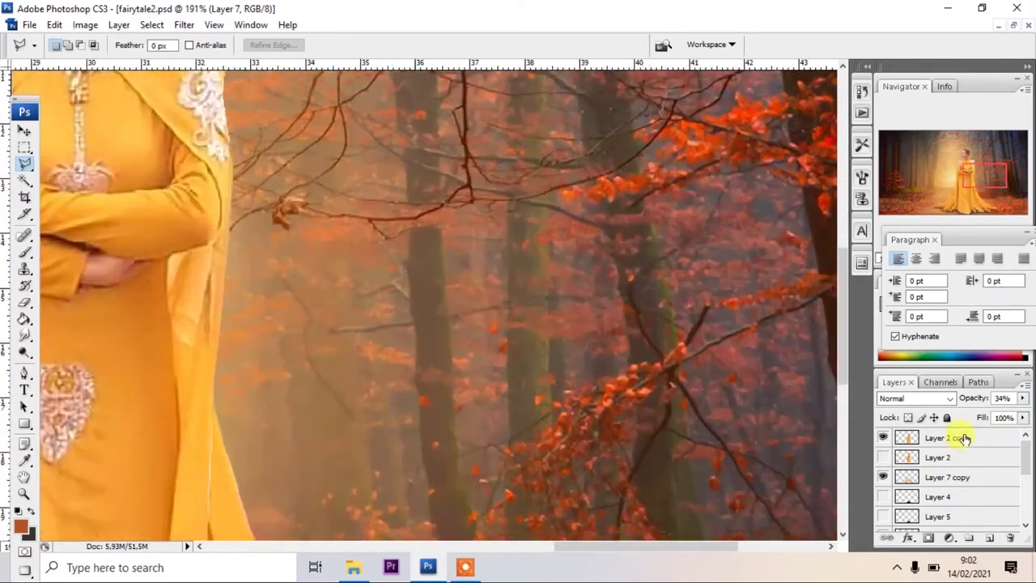
left_click(947, 437)
scroll(313, 227, "up", 2)
scroll(250, 205, "up", 2)
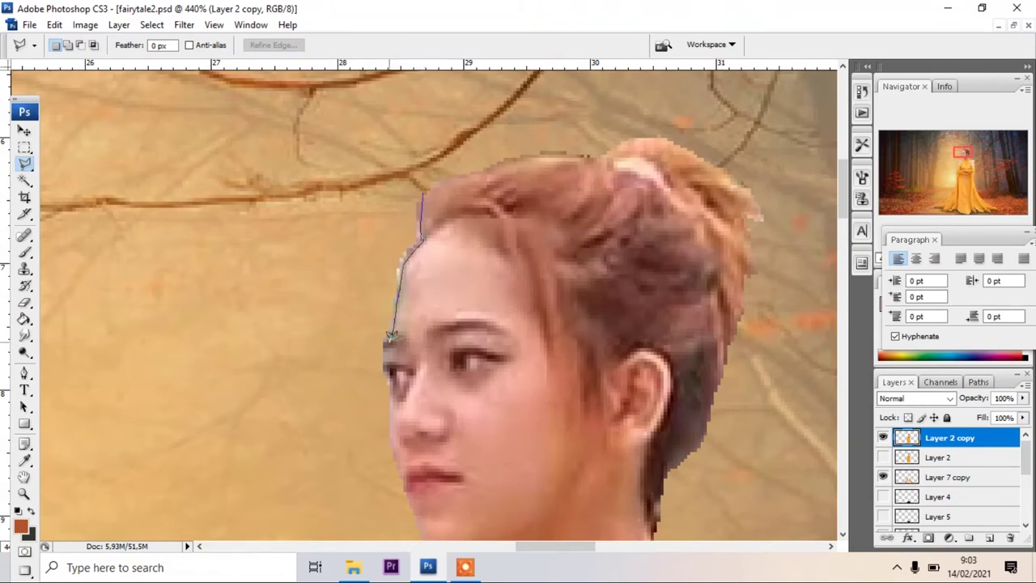
Outline a polygonal selection beside the forehead, then deselect it
left_click(336, 267)
left_click(364, 203)
left_click(420, 194)
scroll(392, 323, "down", 3)
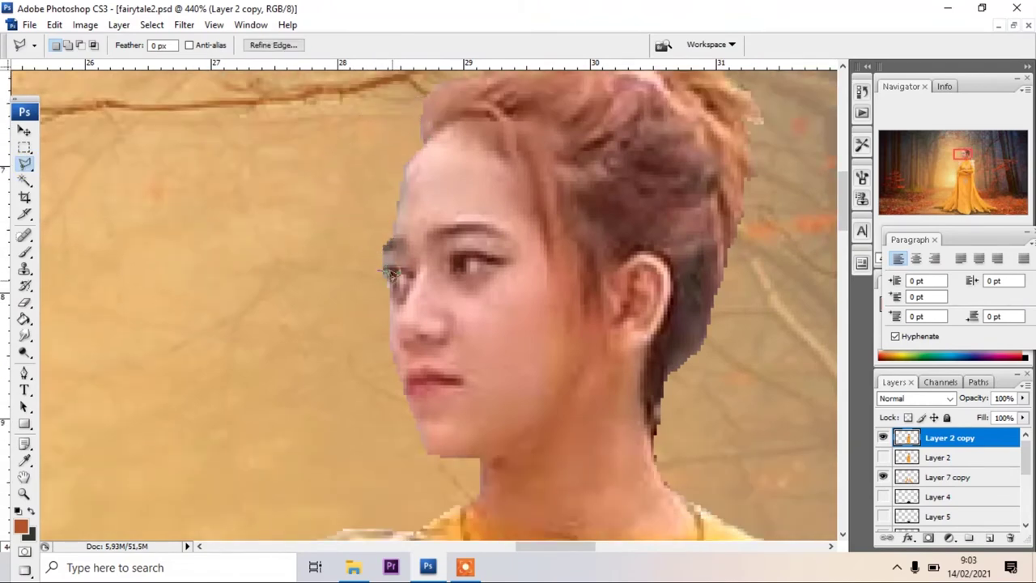
scroll(609, 249, "down", 2)
scroll(609, 248, "down", 5)
key("ctrl+d")
Cancel the unfinished selection and clone away the dark fringe beside the forehead
scroll(470, 217, "up", 1)
scroll(439, 319, "up", 4)
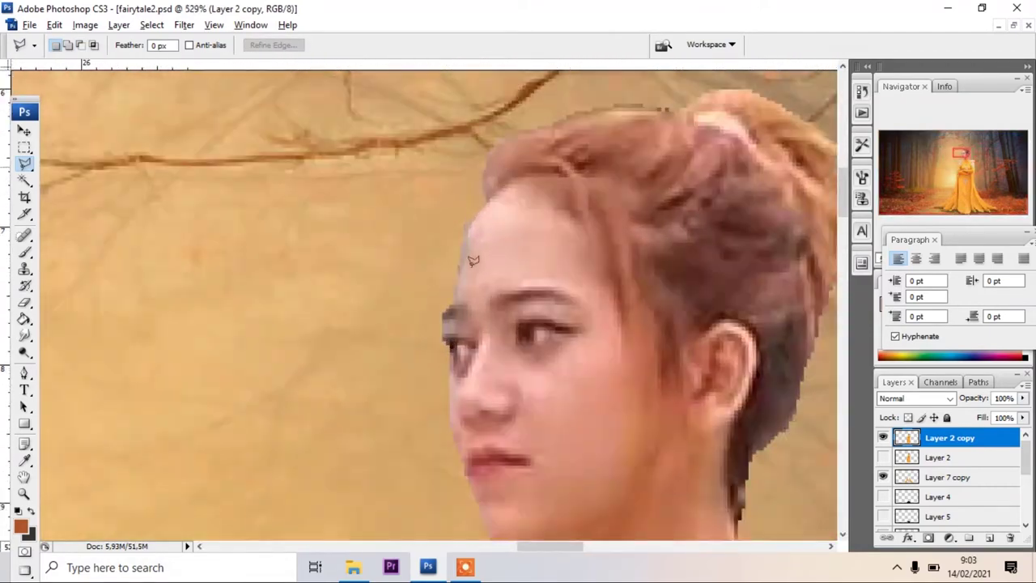
scroll(439, 320, "up", 2)
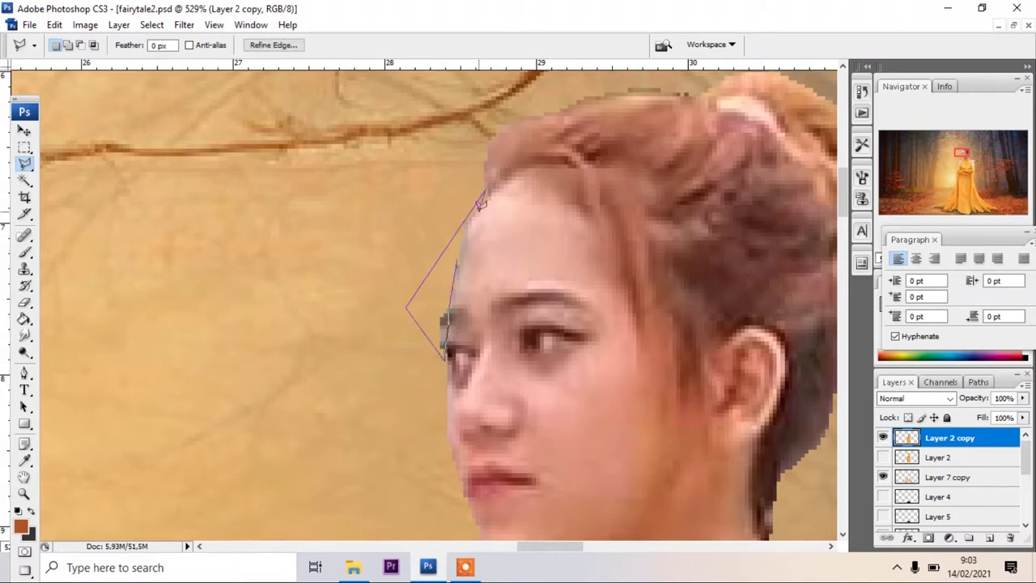
key("Escape")
key("s")
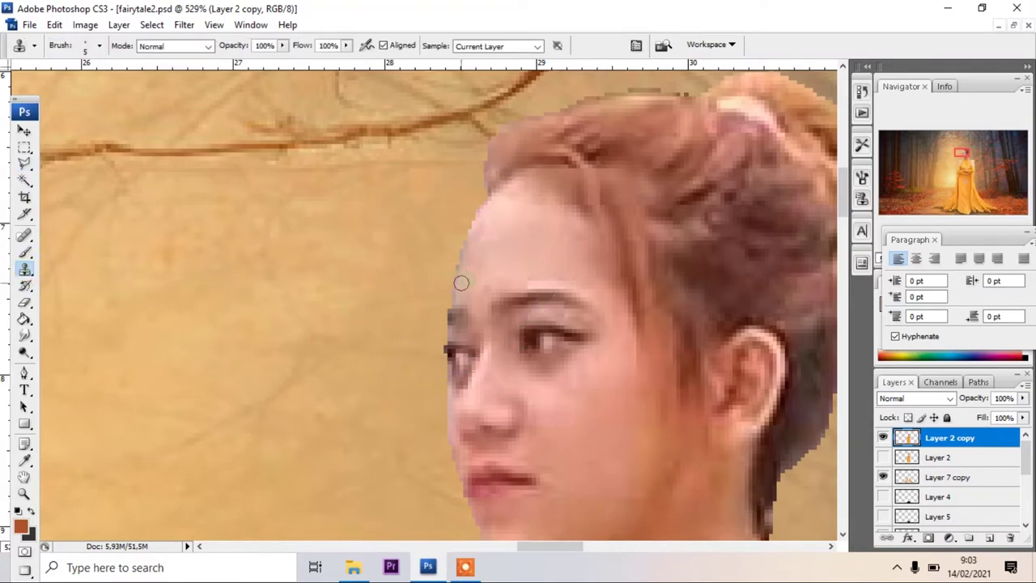
scroll(491, 233, "down", 2)
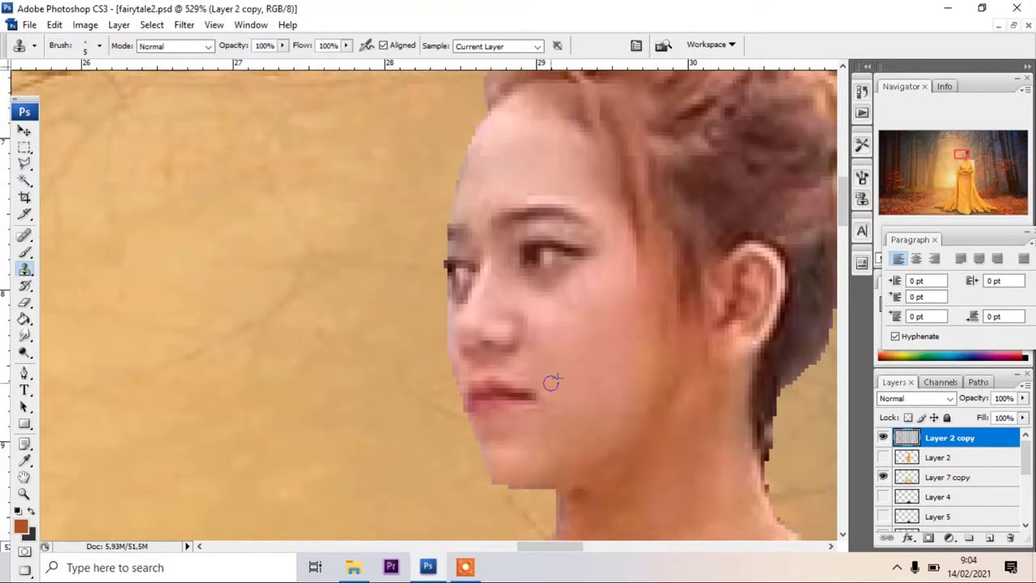
scroll(553, 381, "down", 1)
scroll(513, 354, "down", 3)
scroll(531, 343, "down", 1)
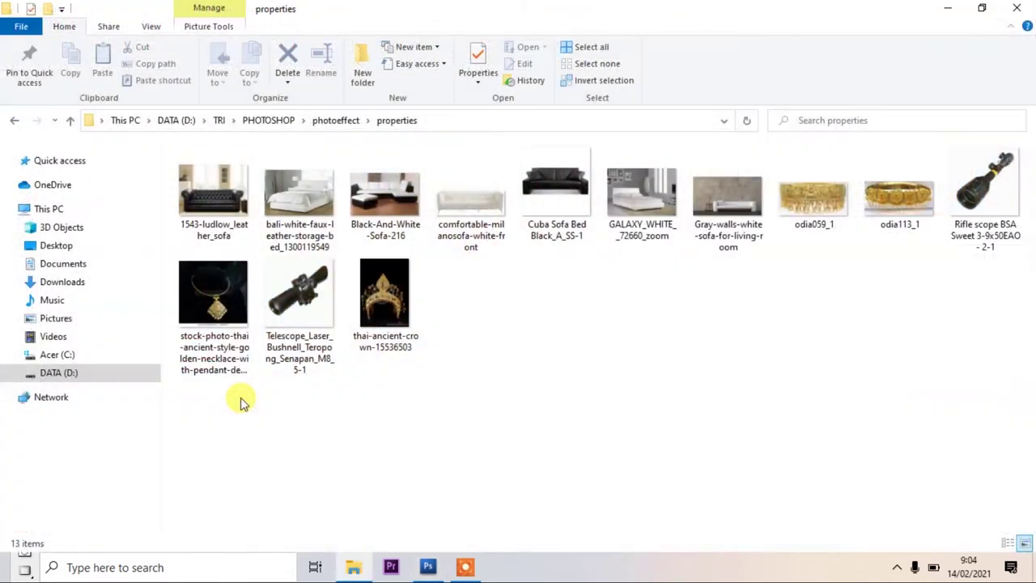
Open the thai-ancient-crown image and dismiss the locked-layer warning
left_click(396, 350)
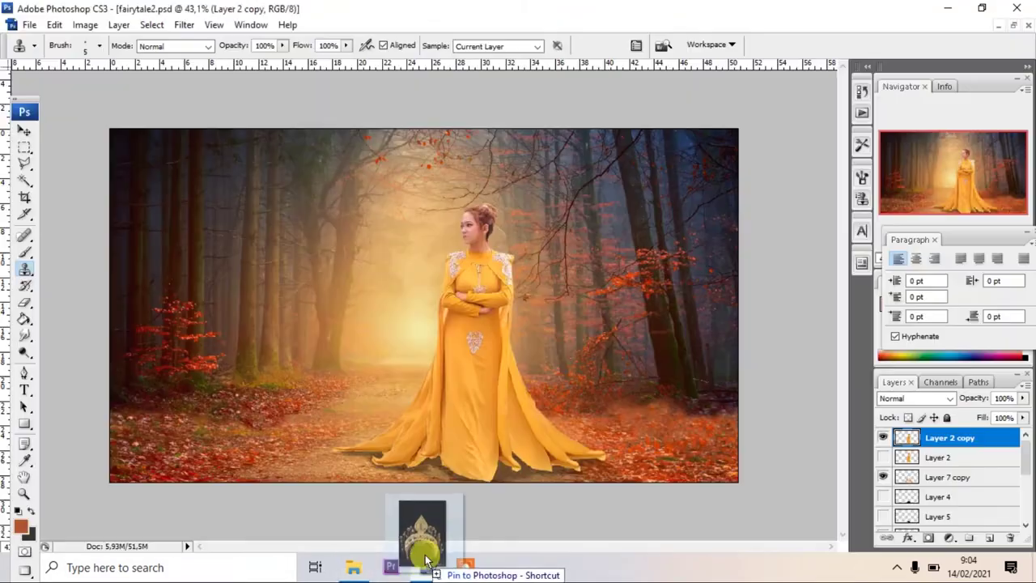
left_click_drag(421, 565, 404, 283)
key("ctrl+0")
left_click(24, 131)
left_click(231, 133)
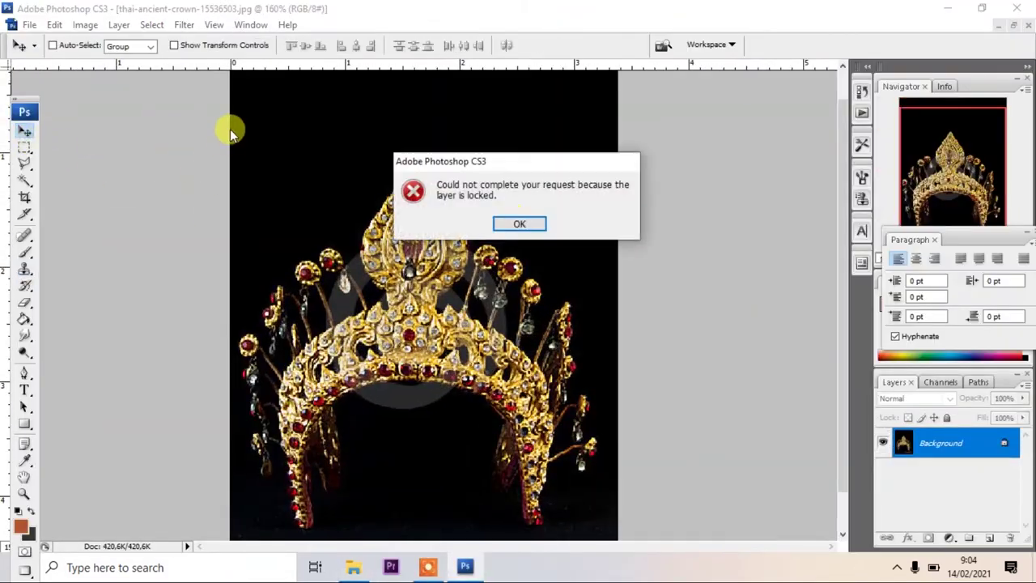
left_click(518, 224)
Outline the crown with a polygonal lasso selection
key("ctrl+0")
left_click(24, 164)
left_click(254, 459)
left_click(325, 502)
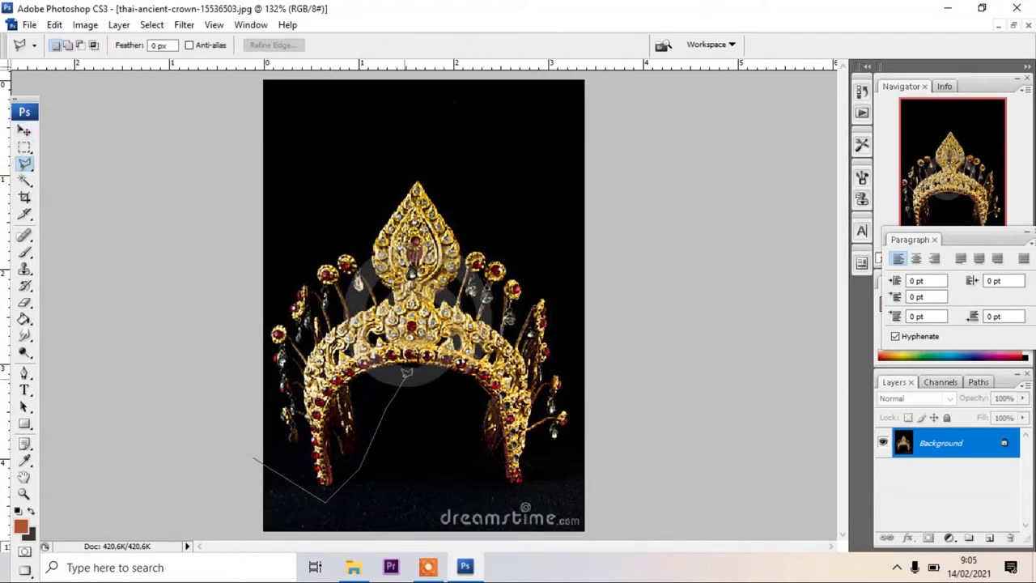
left_click(580, 441)
left_click(550, 255)
left_click(425, 154)
left_click(324, 214)
left_click(253, 458)
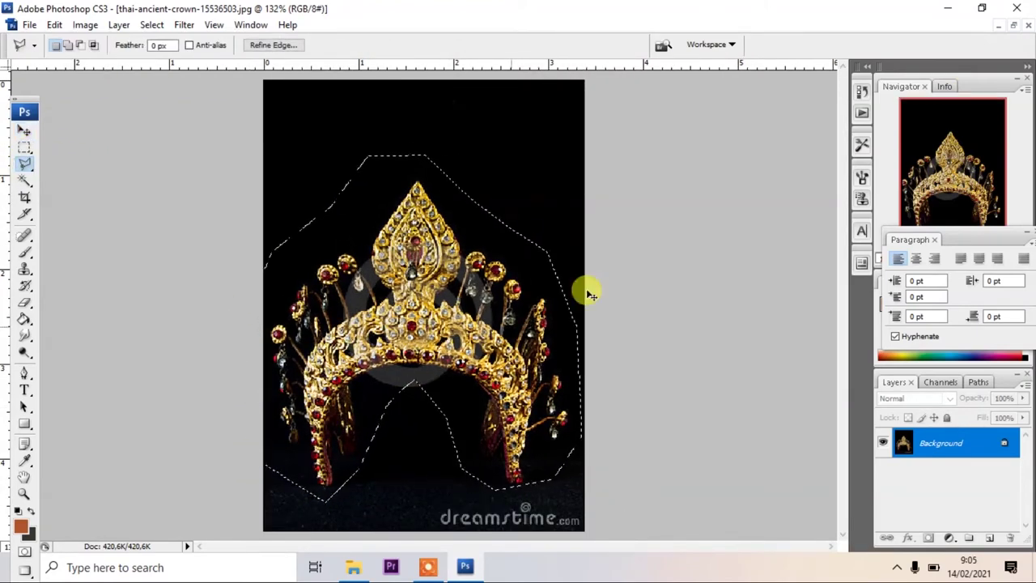
left_click(854, 117)
Copy the crown and paste it into the fairytale forest document
key("ctrl+c")
key("ctrl+Tab")
key("ctrl+v")
left_click(24, 131)
scroll(453, 308, "up", 3)
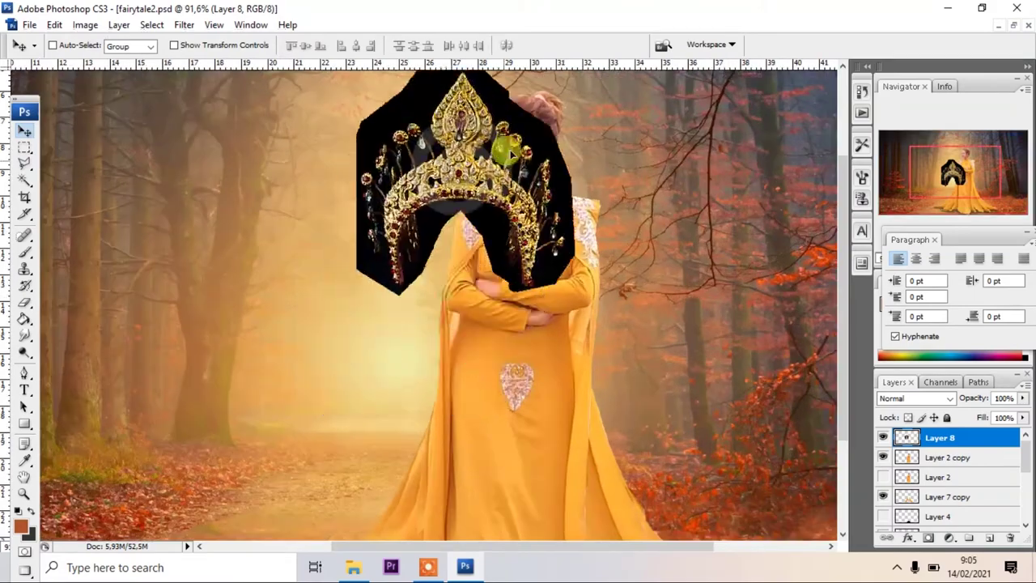
scroll(581, 259, "up", 5)
scroll(581, 259, "down", 2)
Scale the crown down onto her head and set its layer to Multiply blending
key("ctrl+t")
scroll(716, 486, "down", 2)
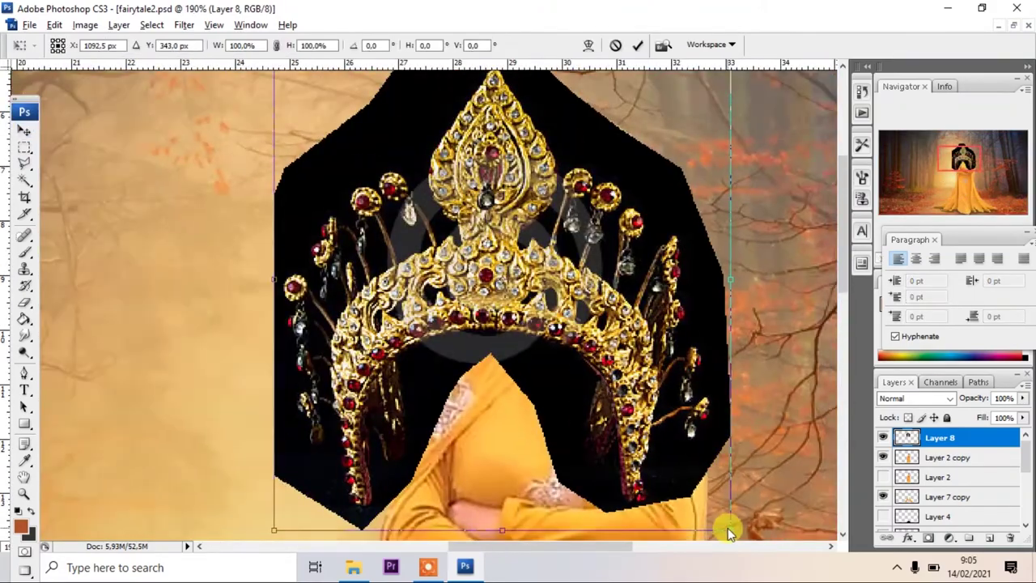
scroll(499, 257, "down", 5)
scroll(499, 257, "down", 2)
scroll(537, 224, "down", 4)
mouse_move(539, 130)
left_mouse_down()
mouse_move(565, 128)
mouse_move(555, 141)
left_mouse_up()
key("Return")
left_click(949, 398)
left_click(891, 81)
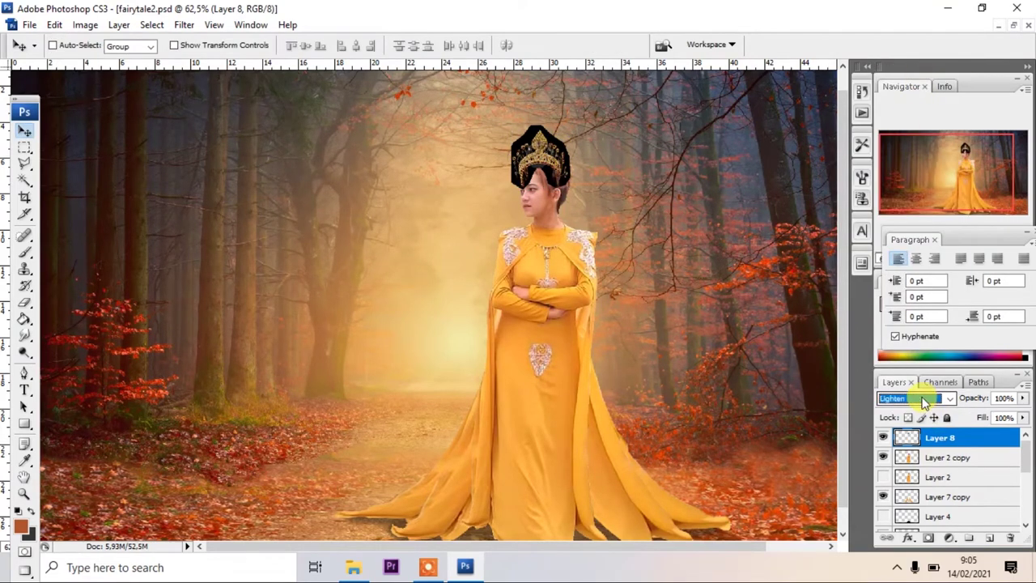
Switch the crown layer to Screen to drop its black backdrop and rotate it about 17°
key("Down")
key("Down")
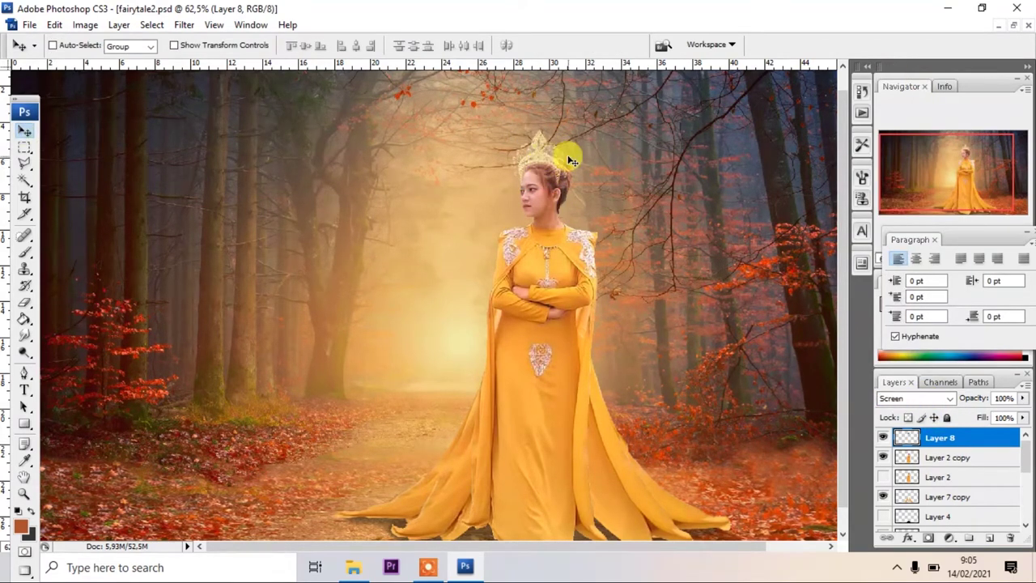
key("ctrl+t")
left_click_drag(596, 157, 564, 167)
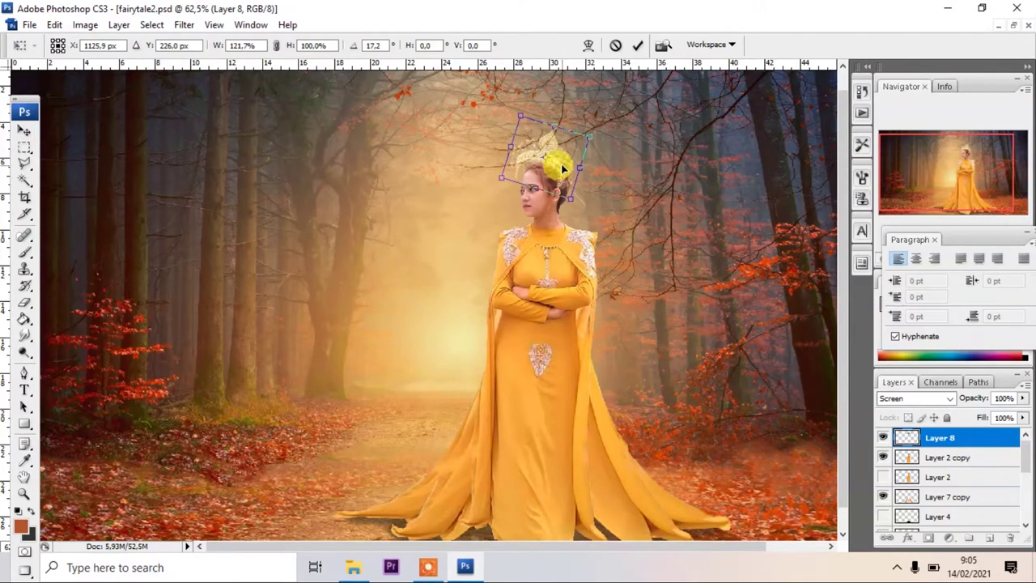
Warp the crown, bending its shape toward the lower right
left_click(54, 24)
left_click(336, 255)
left_click_drag(538, 163, 579, 186)
mouse_move(518, 169)
left_mouse_down()
mouse_move(527, 143)
mouse_move(561, 170)
left_mouse_up()
scroll(568, 166, "up", 2)
scroll(568, 166, "up", 1)
scroll(435, 156, "up", 1)
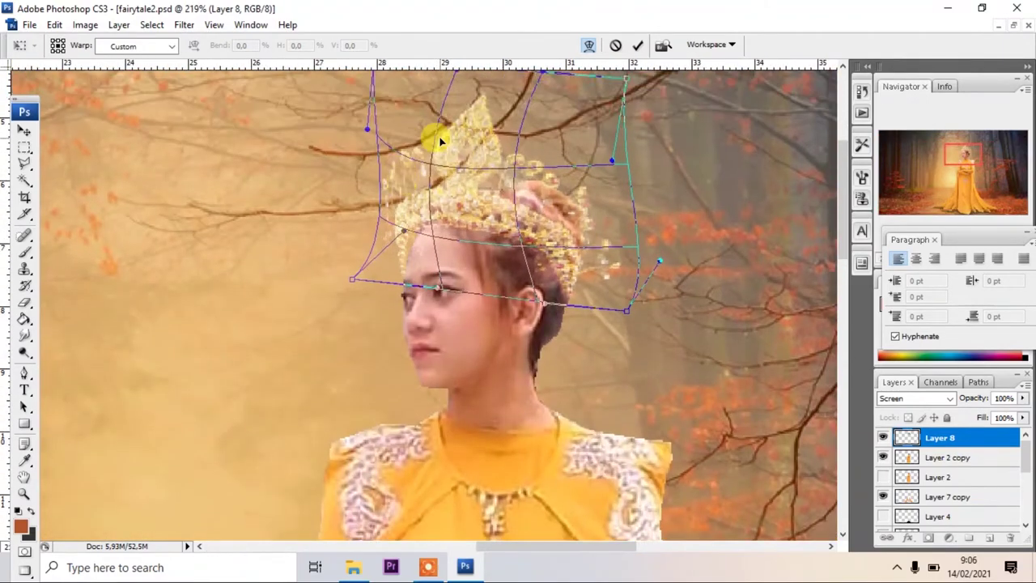
key("Return")
scroll(433, 142, "up", 1)
Rescale the crown to about 81% height and 89% width, tilted 14.5° clockwise onto her hair
key("ctrl+t")
left_click_drag(365, 108, 378, 122)
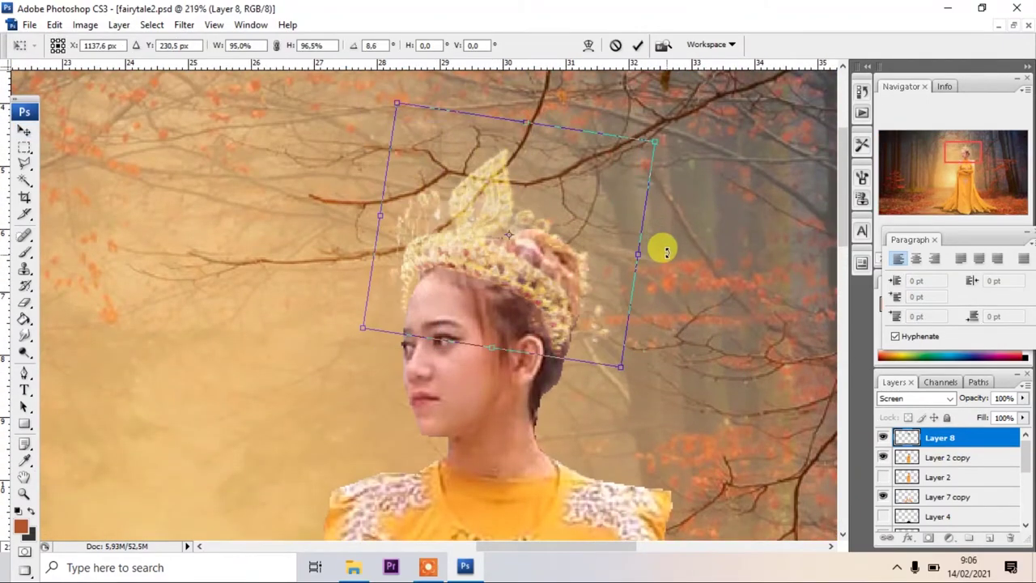
left_click_drag(662, 247, 579, 287)
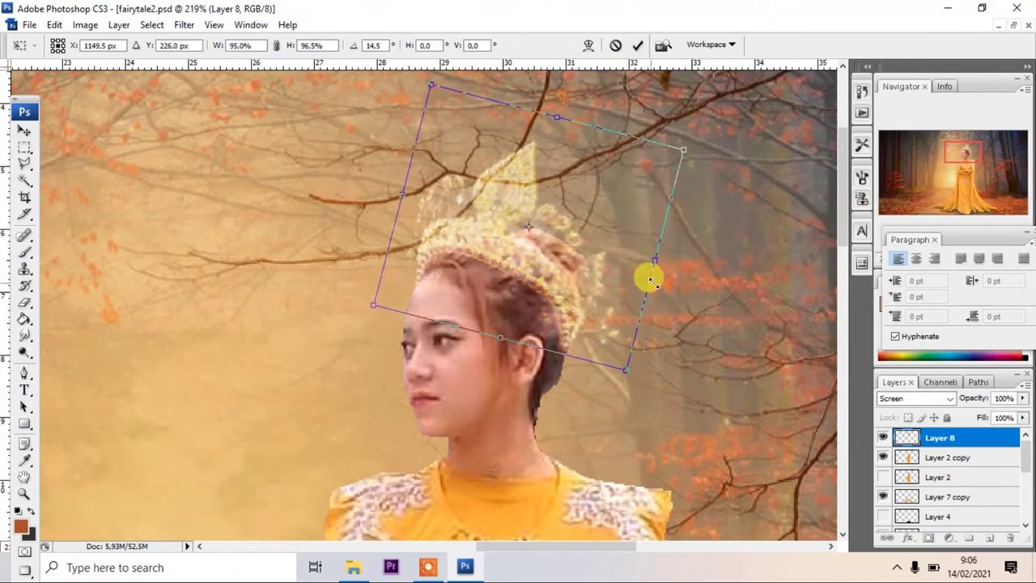
left_click_drag(664, 164, 624, 194)
left_click_drag(593, 226, 570, 239)
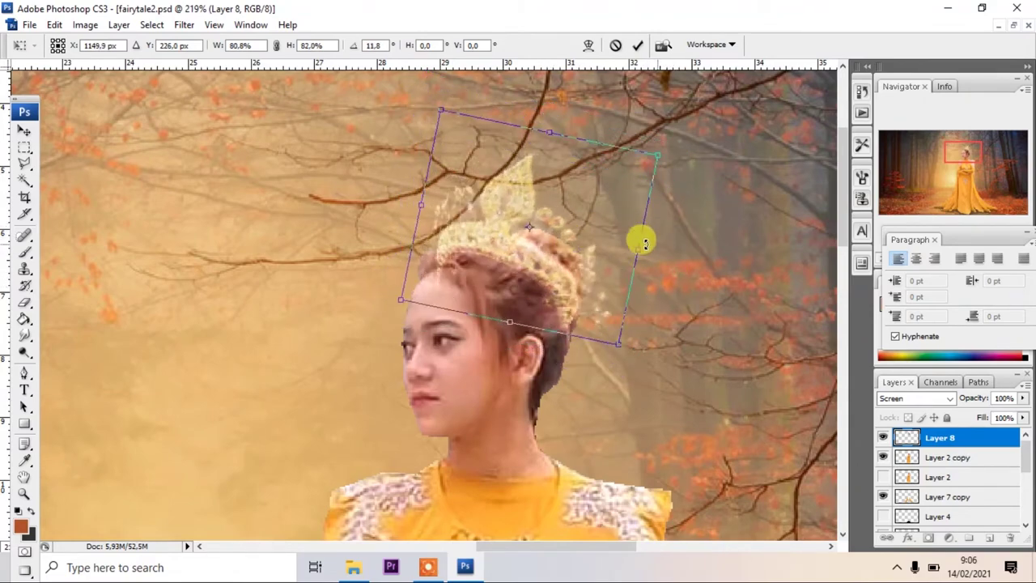
left_click_drag(653, 238, 594, 323)
left_click_drag(631, 255, 643, 268)
key("Return")
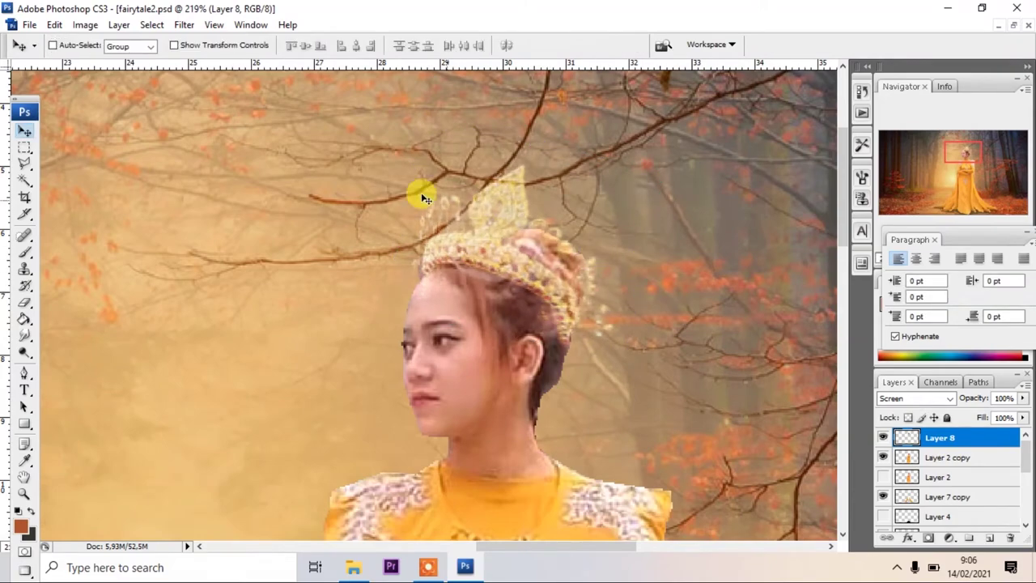
left_click(85, 24)
Apply Levels to the crown layer, shifting its midtones
left_click(243, 63)
left_click_drag(845, 293, 866, 295)
key("Return")
Warp the crown again so it curves around the top of her head
left_click(54, 25)
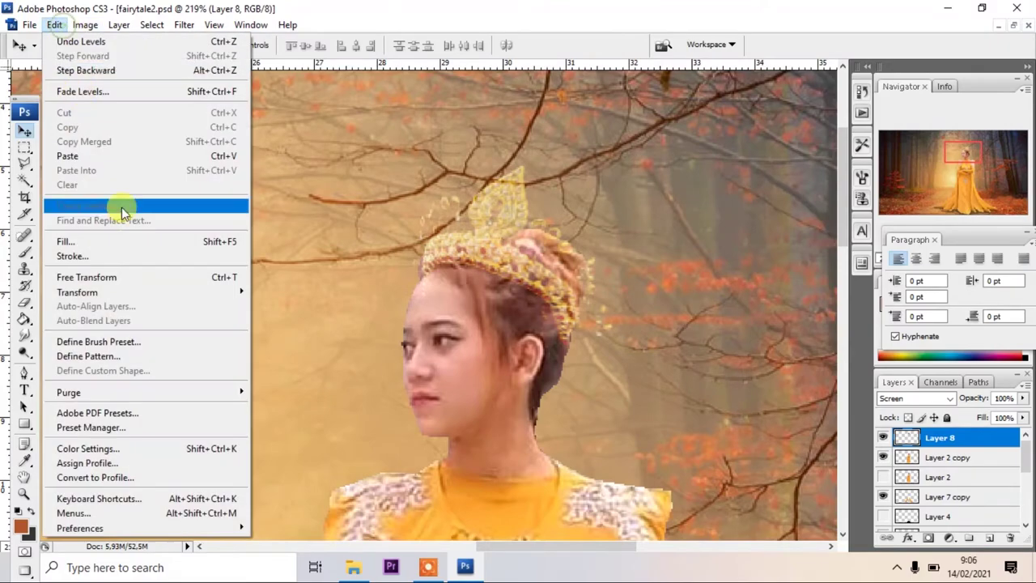
left_click(301, 385)
mouse_move(474, 224)
left_mouse_down()
mouse_move(469, 146)
mouse_move(422, 226)
mouse_move(446, 215)
mouse_move(578, 294)
mouse_move(539, 303)
mouse_move(421, 195)
mouse_move(469, 150)
mouse_move(427, 219)
left_mouse_up()
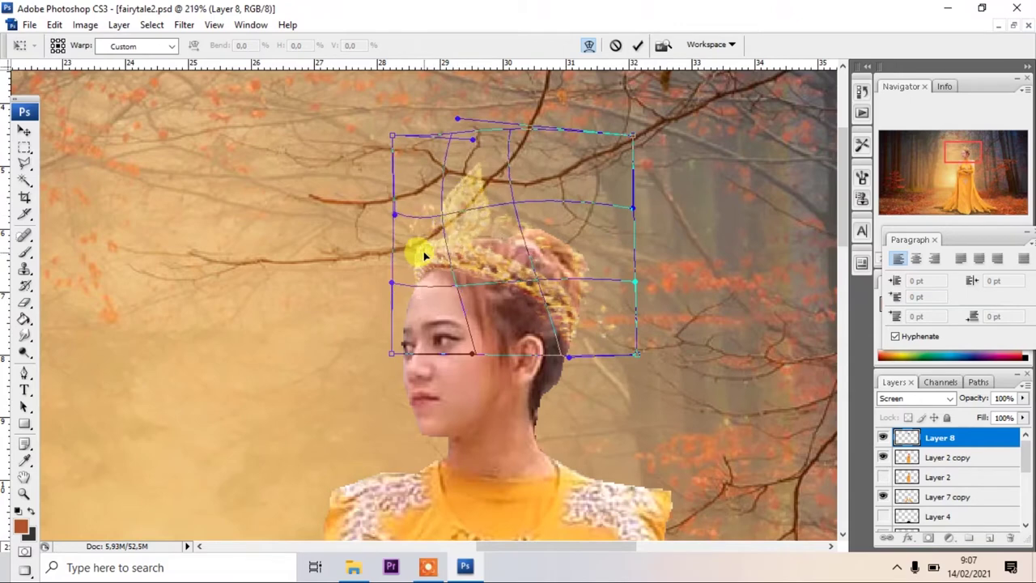
key("Return")
key("l")
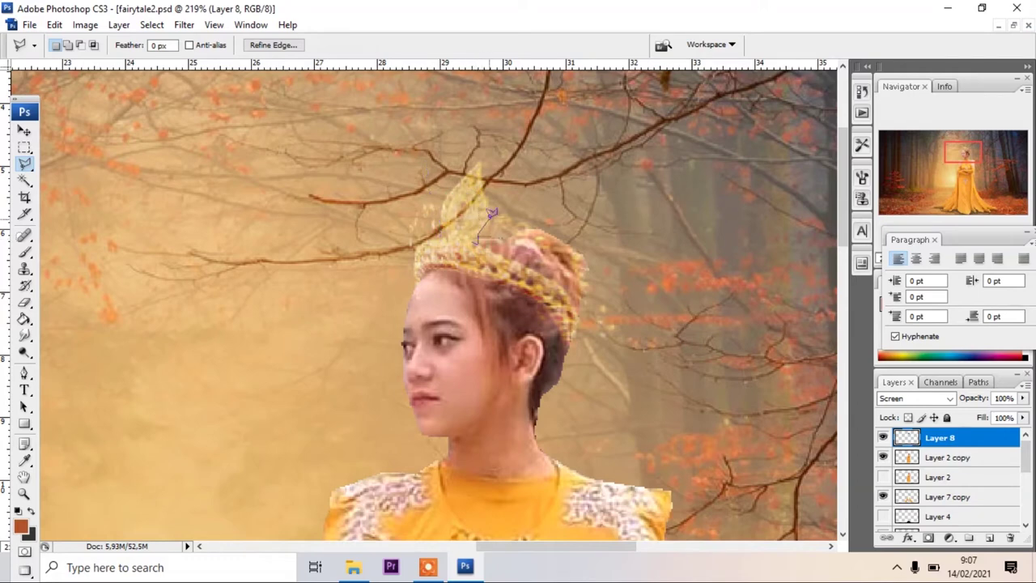
Delete the selected crown tip and erase the crown's rough edges
key("Delete")
right_click(452, 159)
left_click(493, 171)
left_click(24, 302)
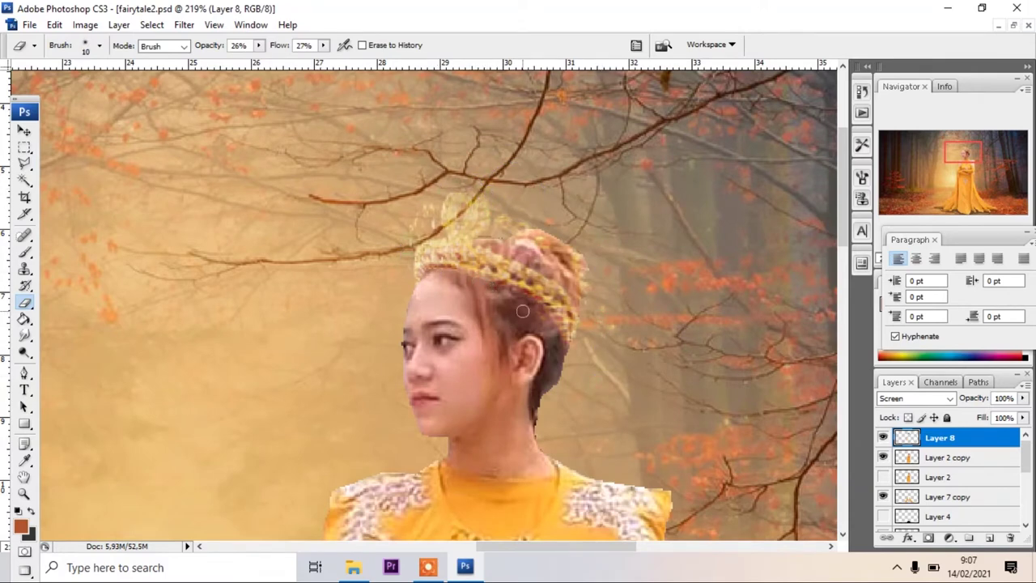
scroll(394, 202, "down", 3)
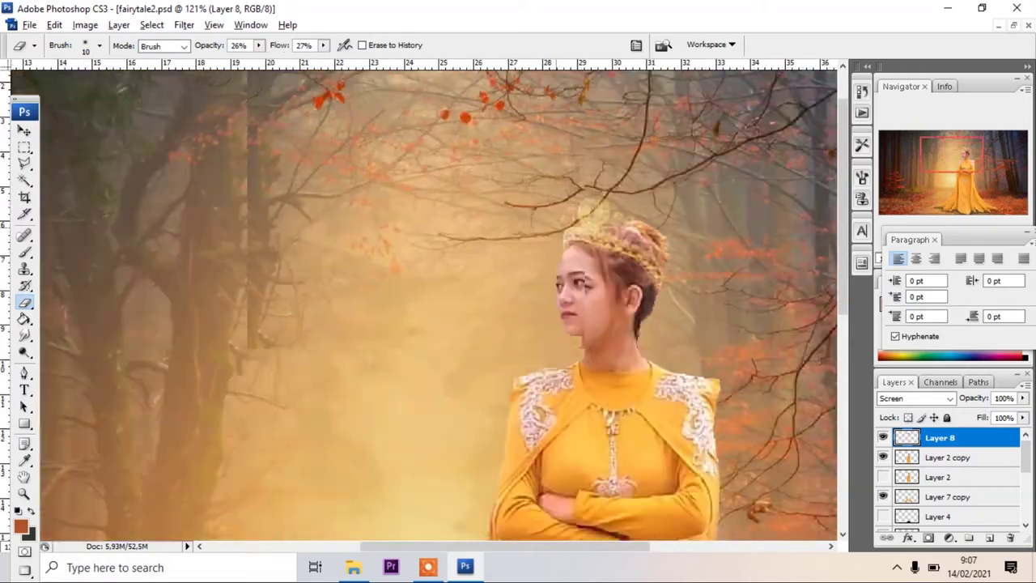
scroll(243, 146, "up", 5)
Rotate the crown slightly on her head with Free Transform
left_click(24, 130)
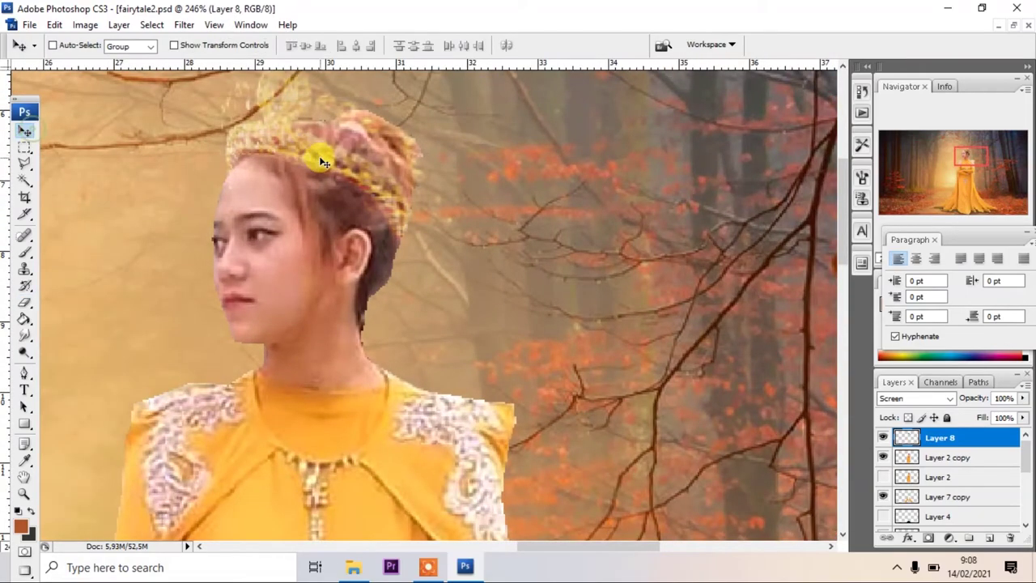
scroll(453, 179, "down", 1)
scroll(453, 179, "down", 4)
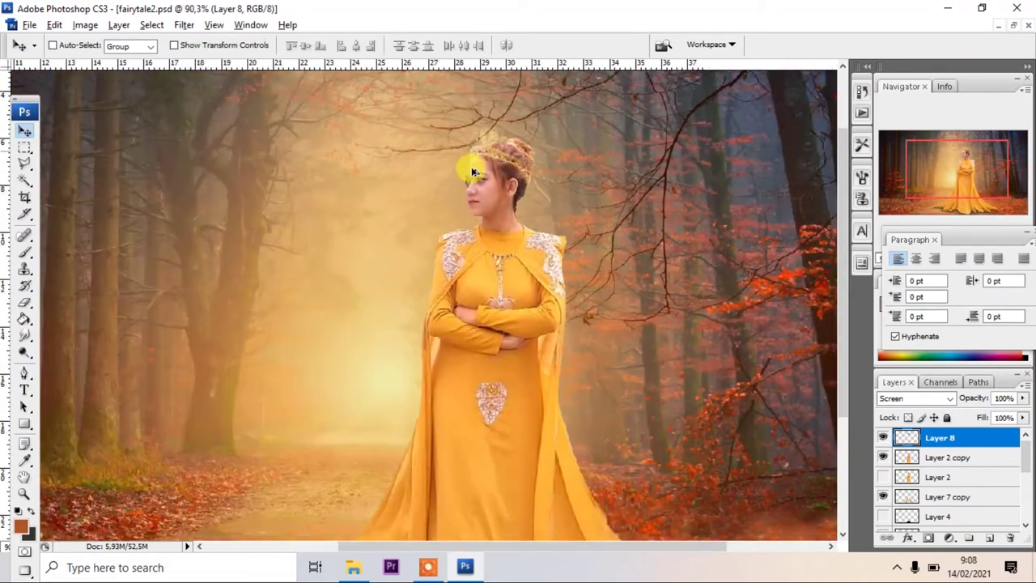
scroll(475, 173, "up", 3)
key("ctrl+t")
left_click_drag(671, 190, 591, 174)
key("Return")
key("ctrl+0")
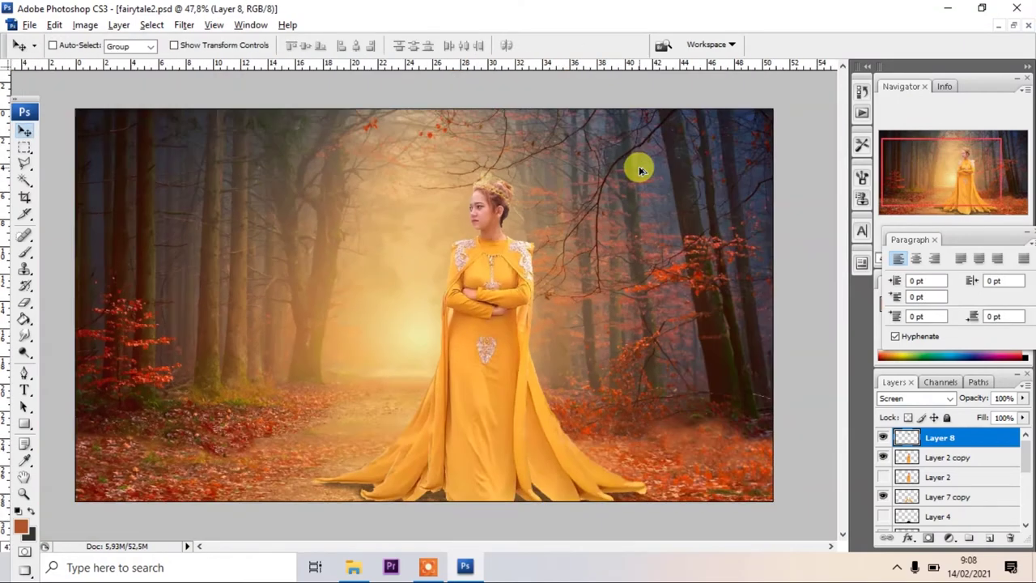
scroll(639, 167, "up", 2)
scroll(574, 157, "up", 3)
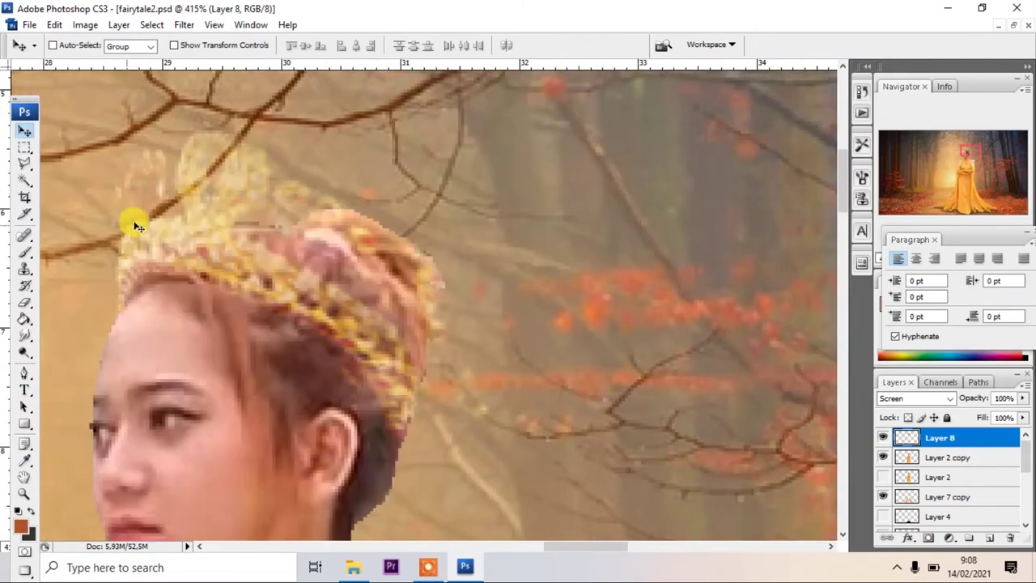
Duplicate the crown layer and lower the copy's opacity to 64%
key("ctrl+j")
left_click(1022, 397)
left_click_drag(1021, 413, 995, 412)
scroll(703, 344, "down", 4)
scroll(702, 344, "down", 2)
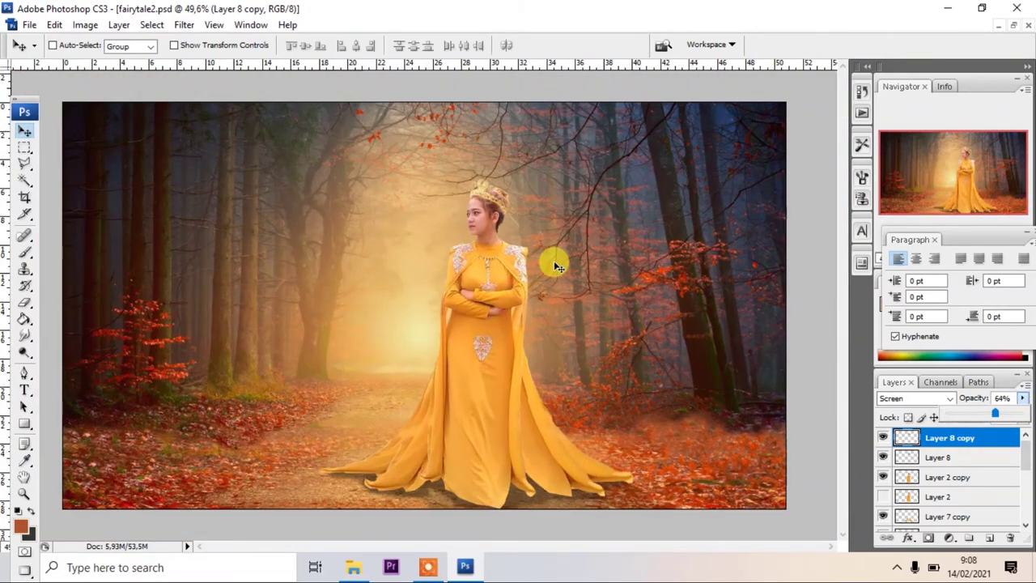
Review the brightened crown, then delete the duplicate crown layer
scroll(555, 259, "up", 1)
scroll(458, 138, "up", 2)
scroll(455, 138, "up", 3)
scroll(489, 220, "up", 3)
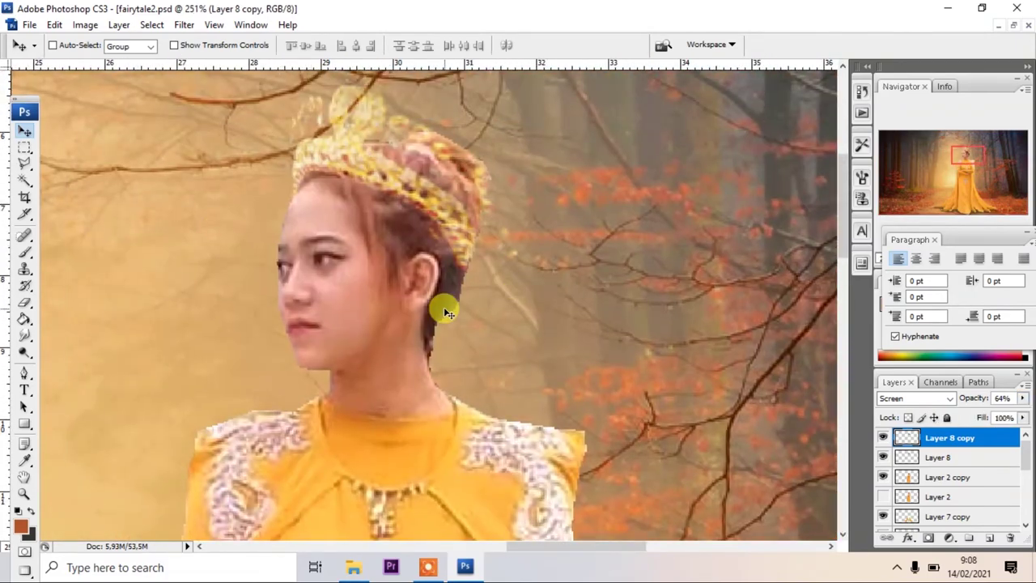
scroll(444, 306, "down", 1)
scroll(446, 301, "down", 3)
scroll(372, 234, "up", 3)
scroll(413, 206, "up", 1)
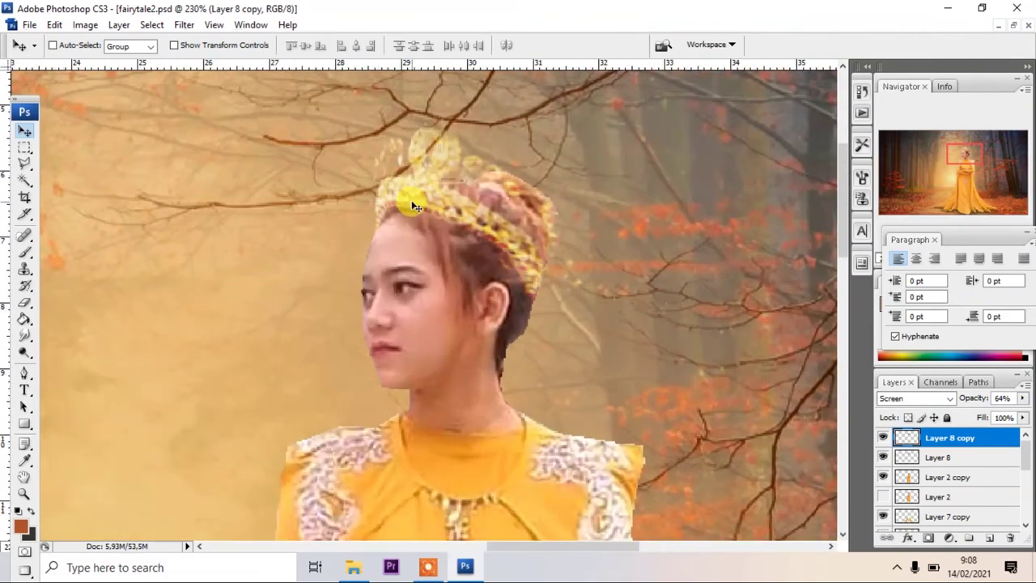
key("Delete")
Warp the crown's shape with Edit > Transform > Warp and apply it
left_click(54, 25)
left_click(287, 389)
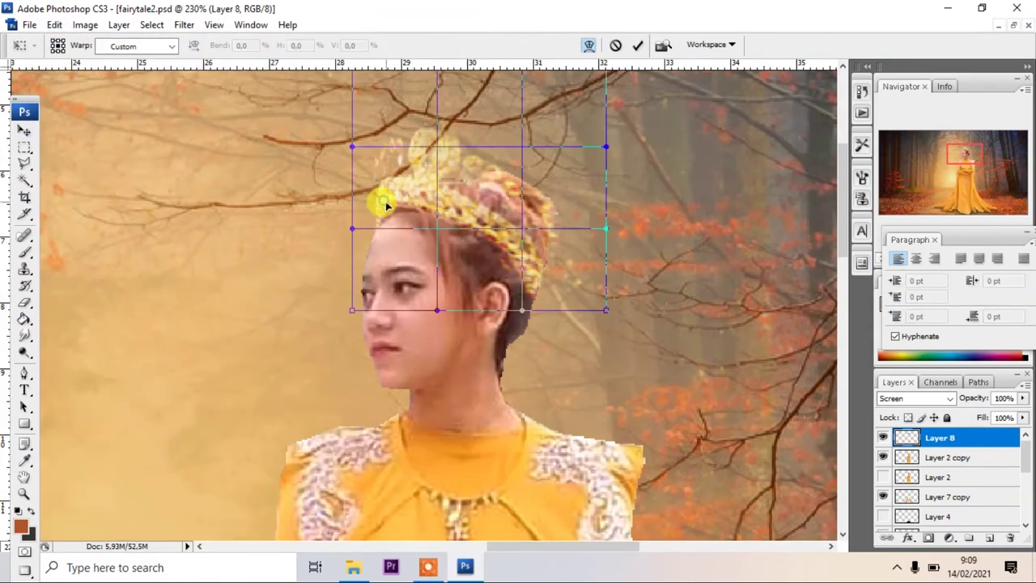
left_click_drag(377, 203, 386, 208)
key("Return")
Move the warped crown up so it sits on top of her head
scroll(470, 227, "down", 4)
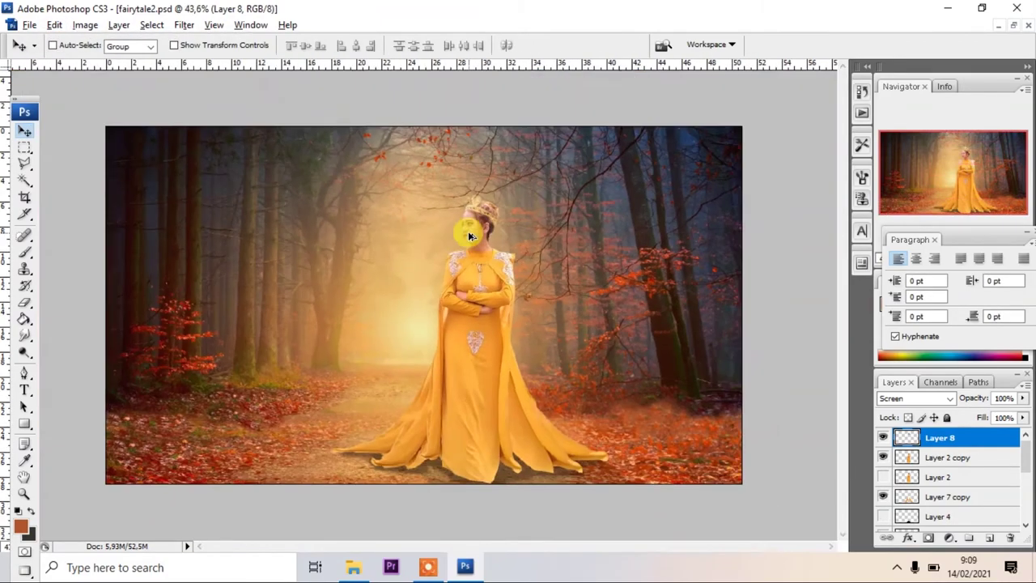
scroll(434, 181, "up", 3)
scroll(451, 244, "up", 1)
scroll(451, 245, "up", 2)
mouse_move(453, 219)
left_mouse_down()
mouse_move(429, 185)
mouse_move(364, 176)
left_mouse_up()
scroll(608, 185, "down", 2)
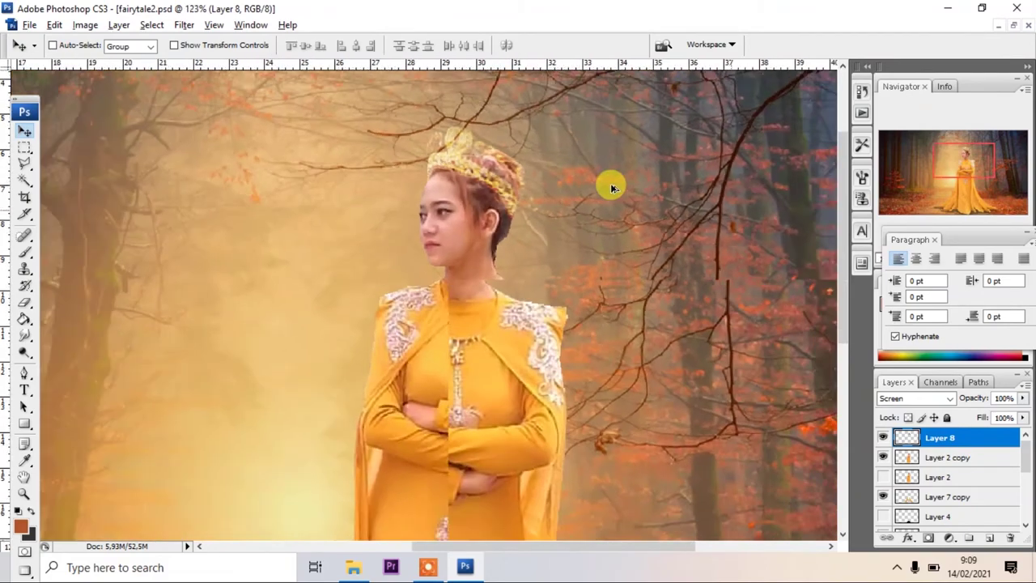
scroll(609, 185, "down", 3)
left_click(54, 25)
left_click(76, 42)
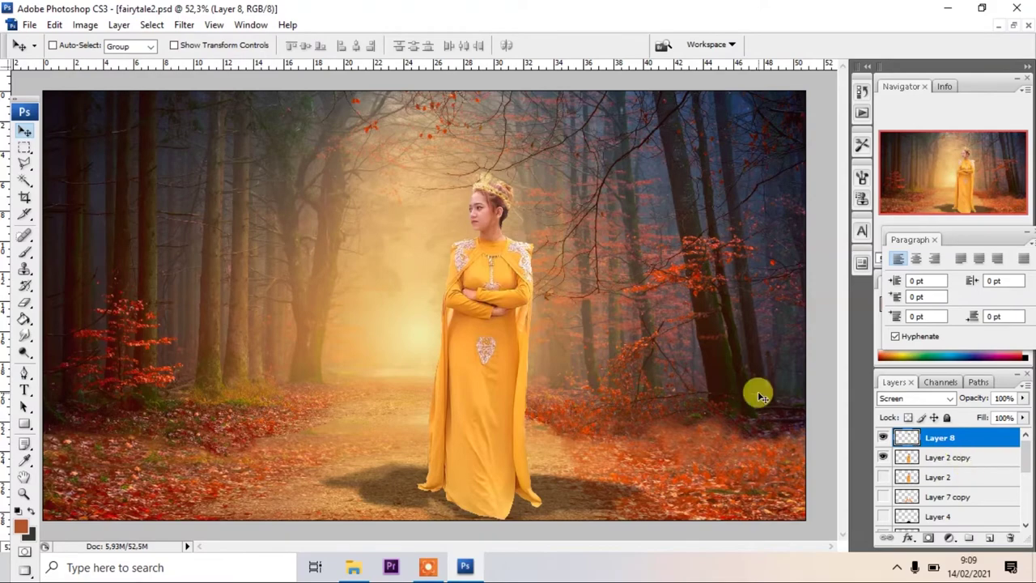
Turn on Layer 7 copy's visibility to reveal the long flowing dress train
left_click(882, 497)
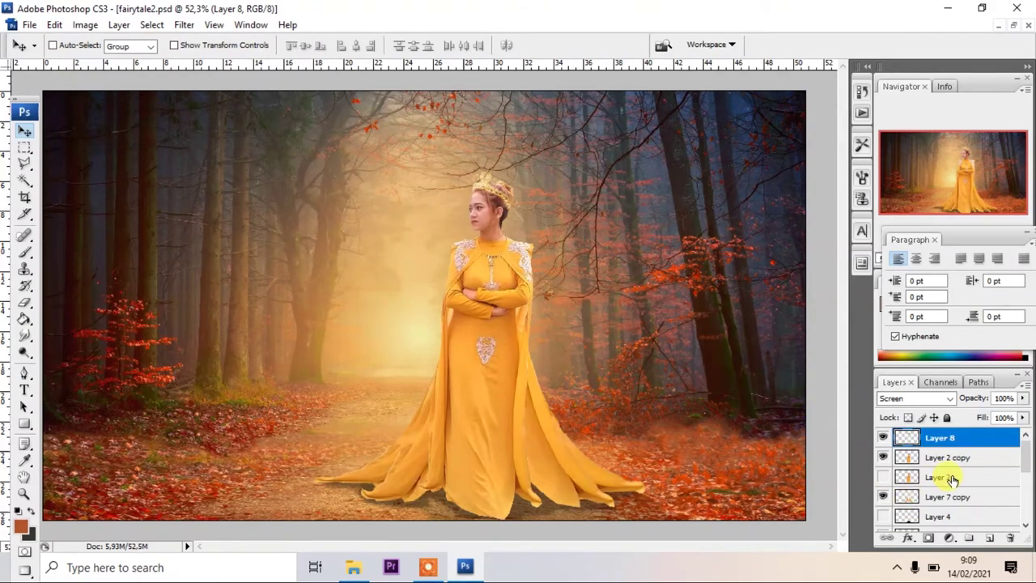
key("alt+e")
scroll(507, 144, "up", 2)
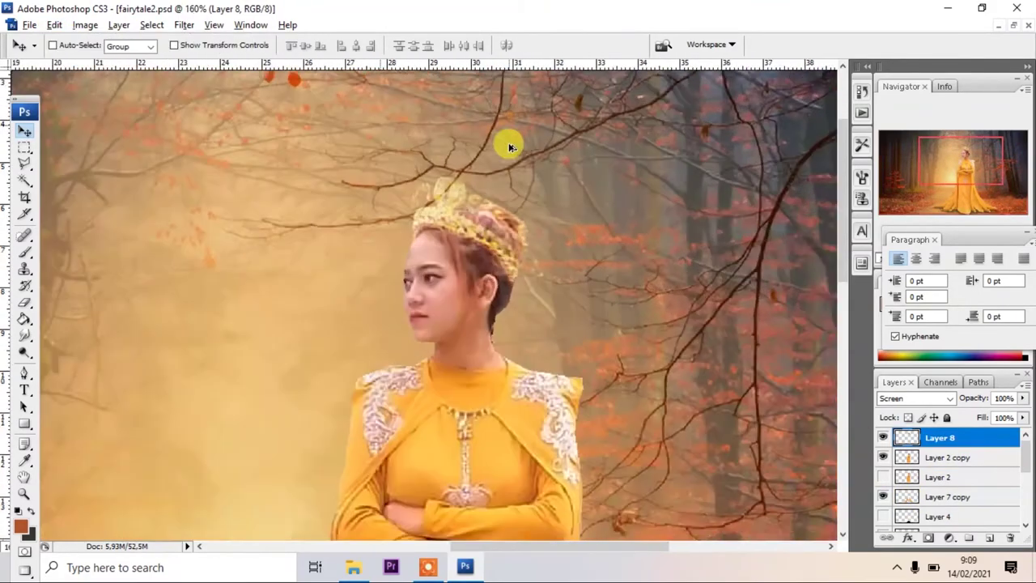
scroll(479, 224, "up", 2)
scroll(479, 224, "down", 2)
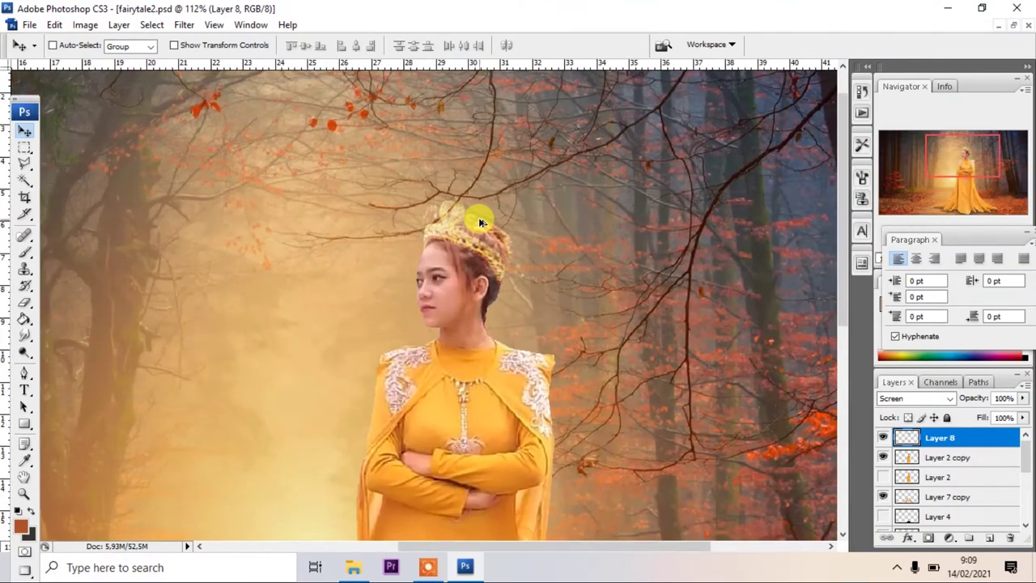
scroll(489, 318, "down", 2)
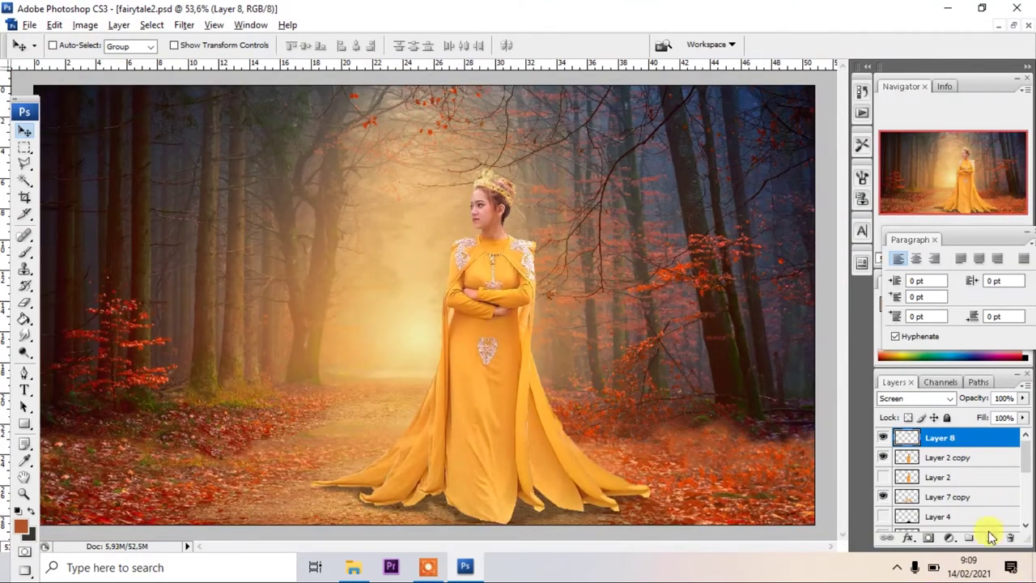
left_click(22, 288)
Sample a brown paint colour from the image and brush first grass strokes near the hem
left_click(21, 525)
left_click(162, 430)
left_click(202, 431)
left_click(240, 379)
left_click(982, 243)
left_click_drag(729, 454, 678, 526)
left_click(603, 495)
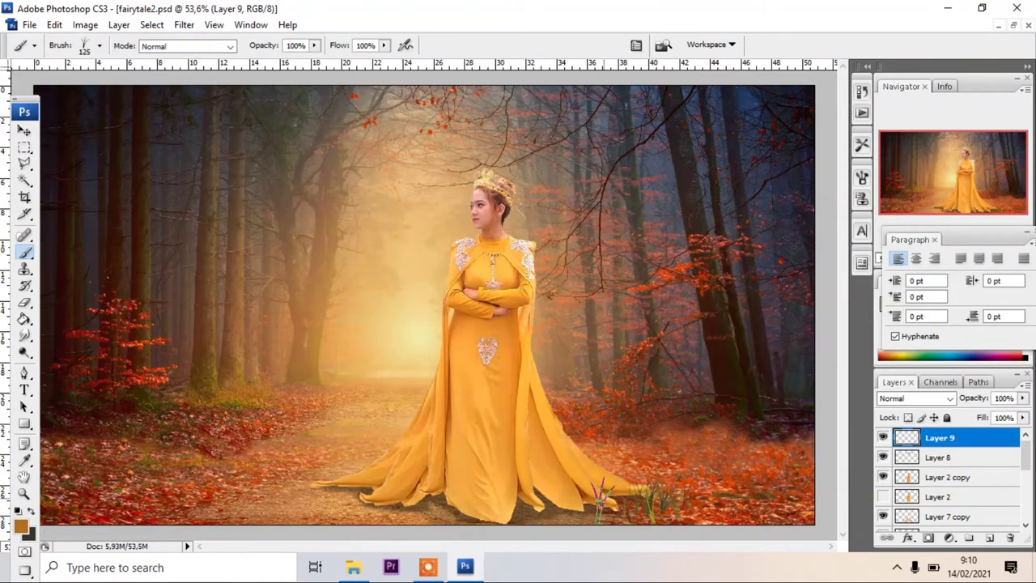
Pick a darker brown background colour and stamp larger grass along the dress hem
left_click(28, 532)
left_click(140, 491)
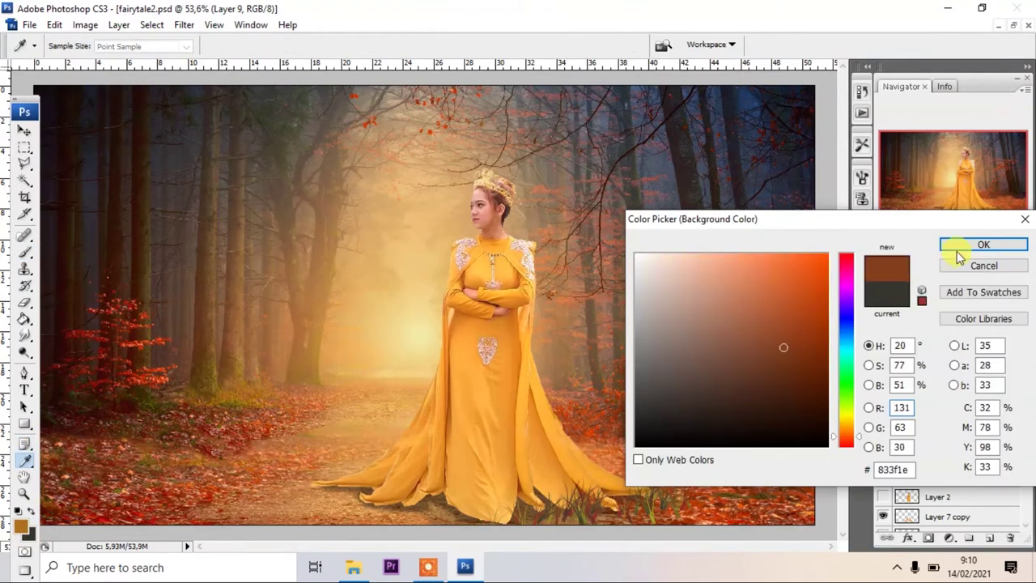
left_click(207, 417)
left_click(982, 244)
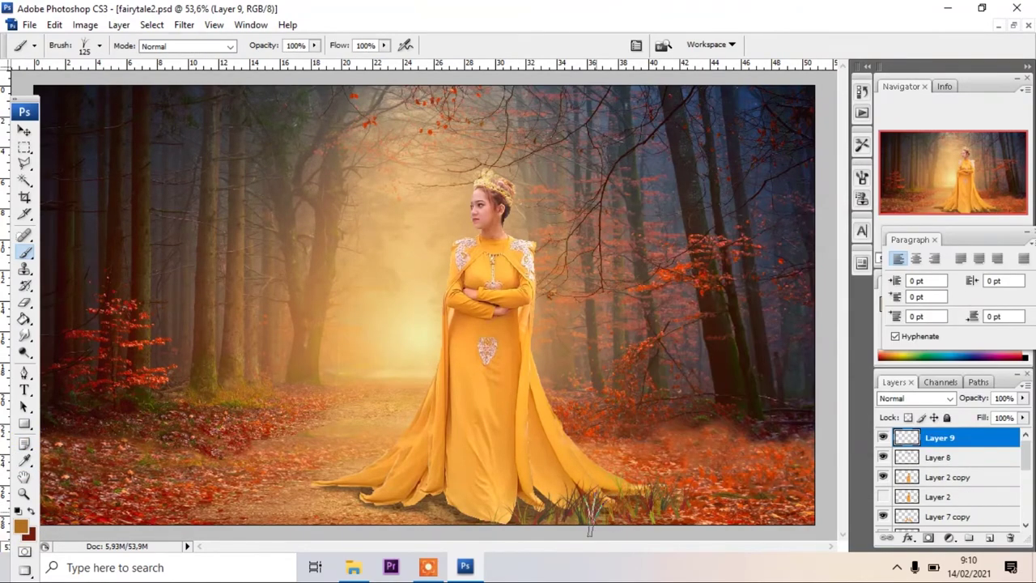
left_click(704, 510)
key("bracketright")
key("bracketright")
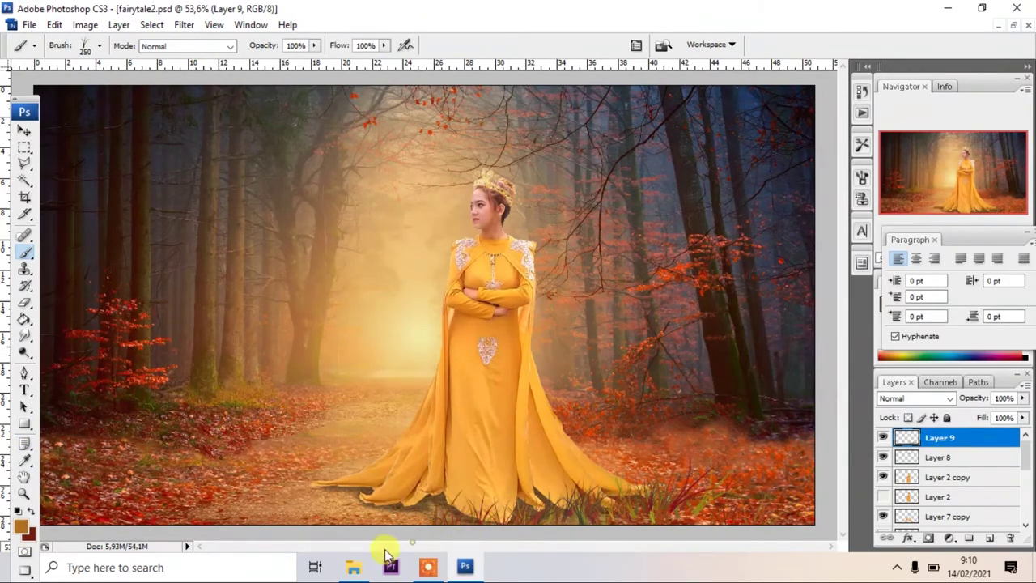
left_click(456, 518)
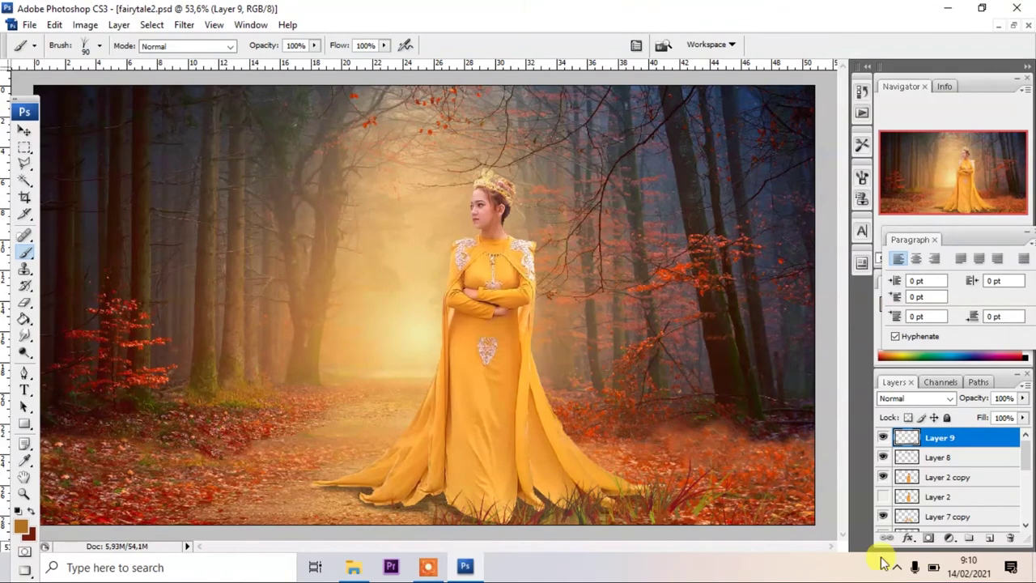
left_click(323, 487)
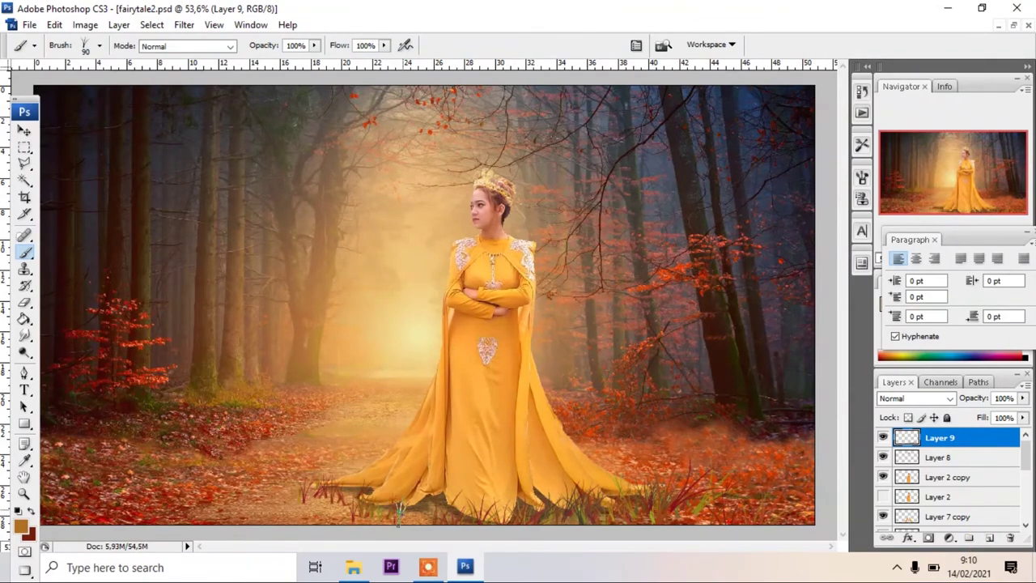
Paint grass clumps across the lower-right ground
left_click(692, 450)
left_click(785, 463)
left_click(696, 473)
left_click(644, 464)
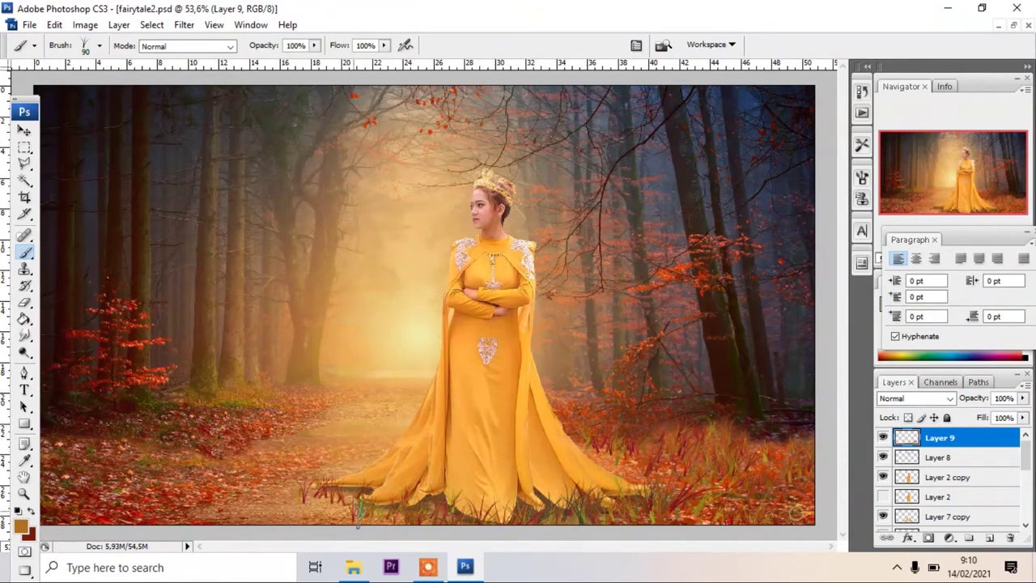
With the grass brush at size 100, paint grass along the lower-left ground
key("bracketleft")
left_click(54, 506)
left_click(85, 444)
left_click(138, 449)
left_click(202, 453)
left_click(251, 445)
At brush size 175, add more grass along the bottom ground, then shrink it to 125
key("bracketright")
key("bracketright")
key("bracketright")
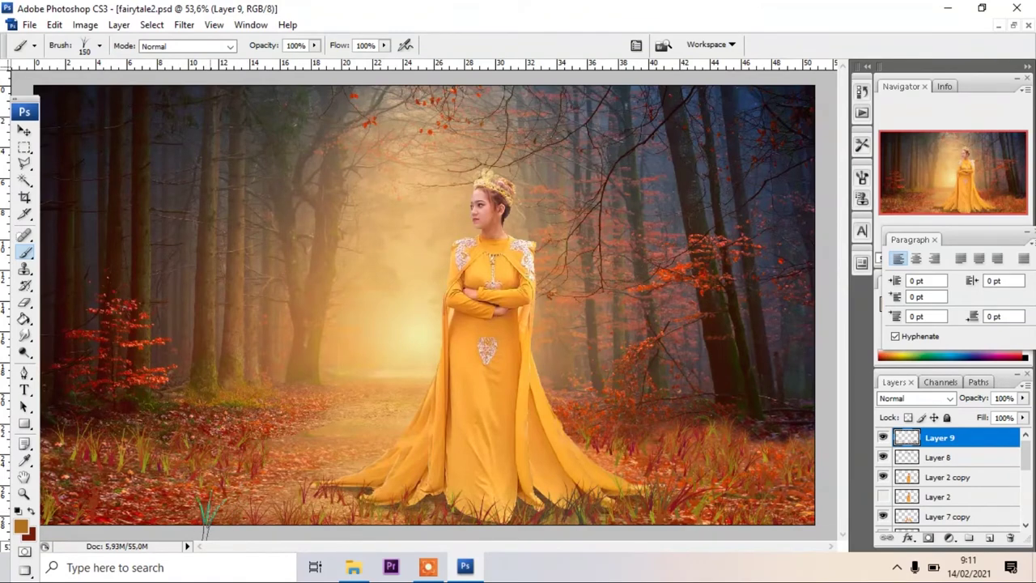
left_click(243, 510)
left_click(453, 501)
left_click(659, 494)
left_click(663, 494)
key("bracketleft")
key("bracketleft")
Switch to the Eraser at size 60 and select Layer 8
key("e")
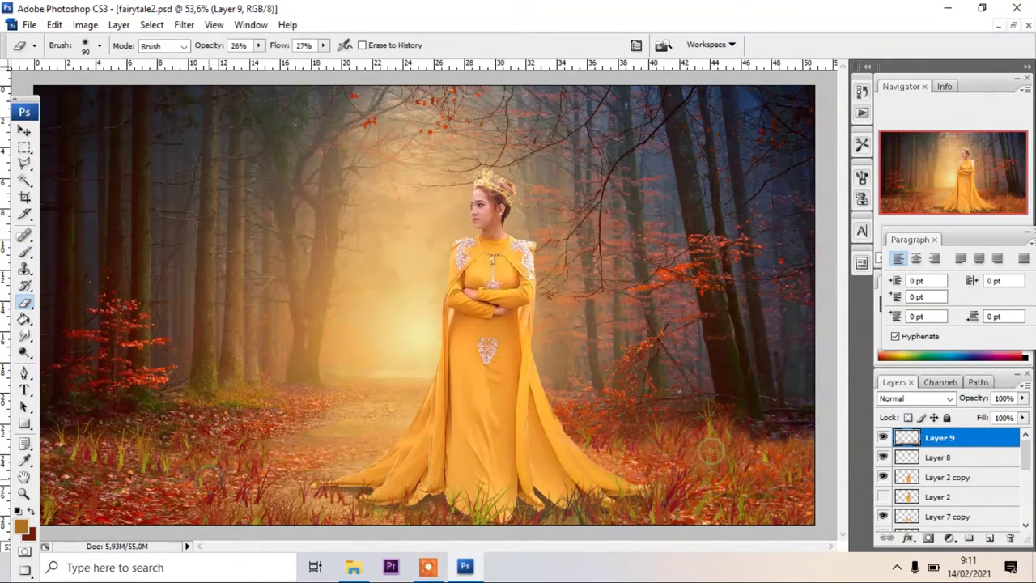
key("bracketleft")
key("bracketleft")
key("bracketleft")
key("alt+bracketleft")
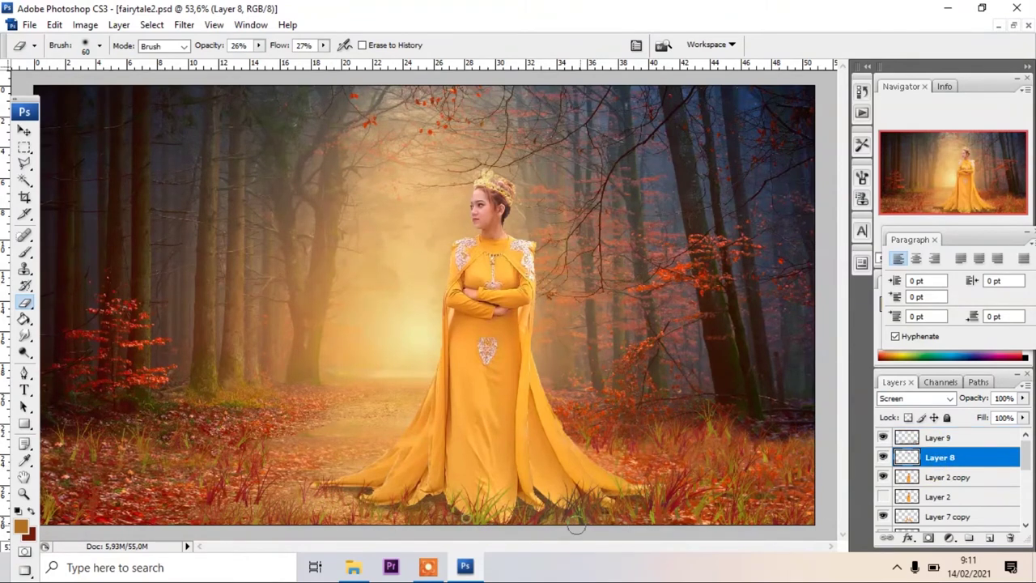
Add a new layer above Layer 8 and save the file with Maximize compatibility
left_click(989, 540)
left_click(24, 251)
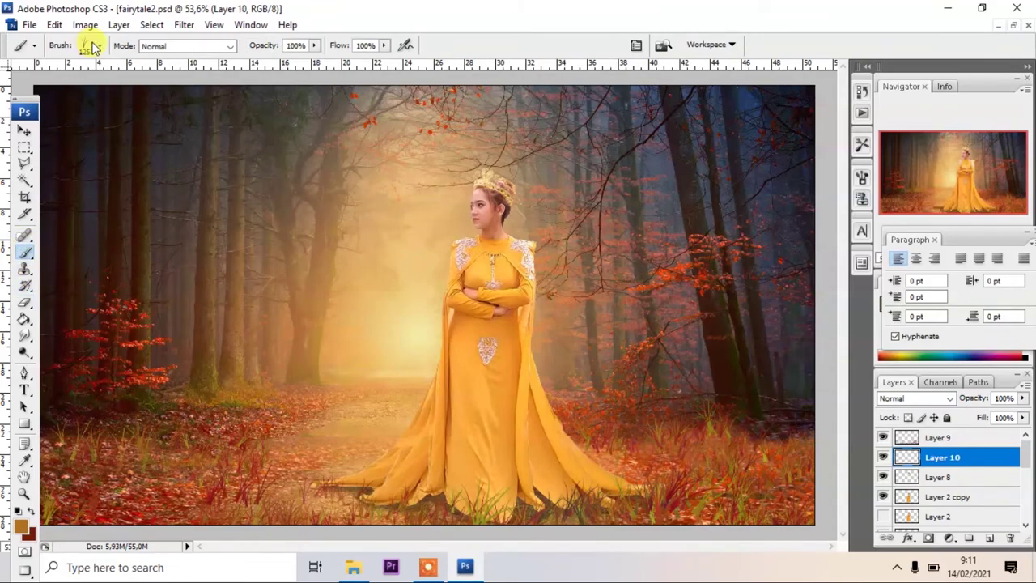
left_click(28, 24)
left_click(64, 210)
left_click(705, 342)
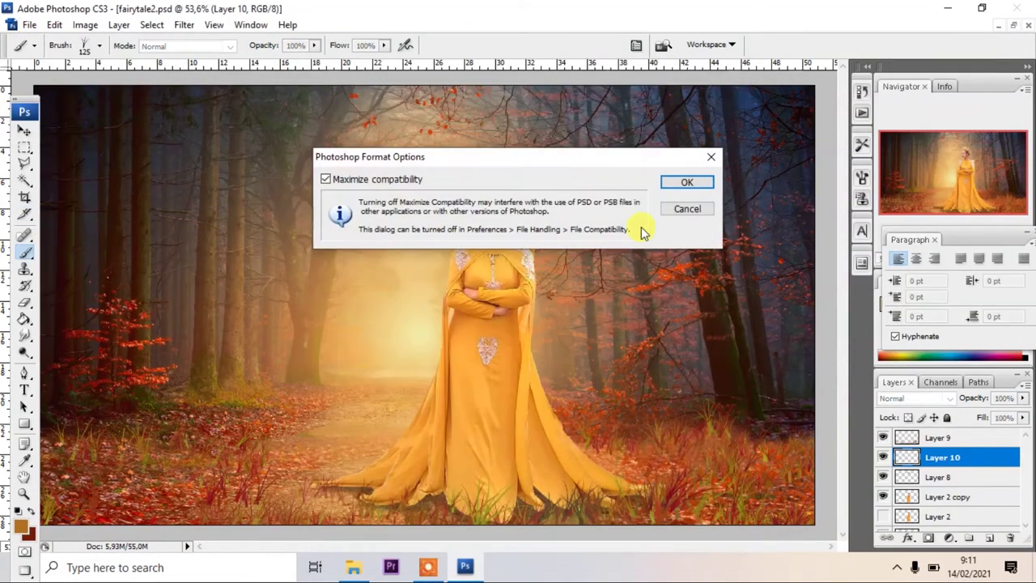
key("Return")
Paint grass at brush size 150 near the hem, then soften it with the Eraser
key("bracketright")
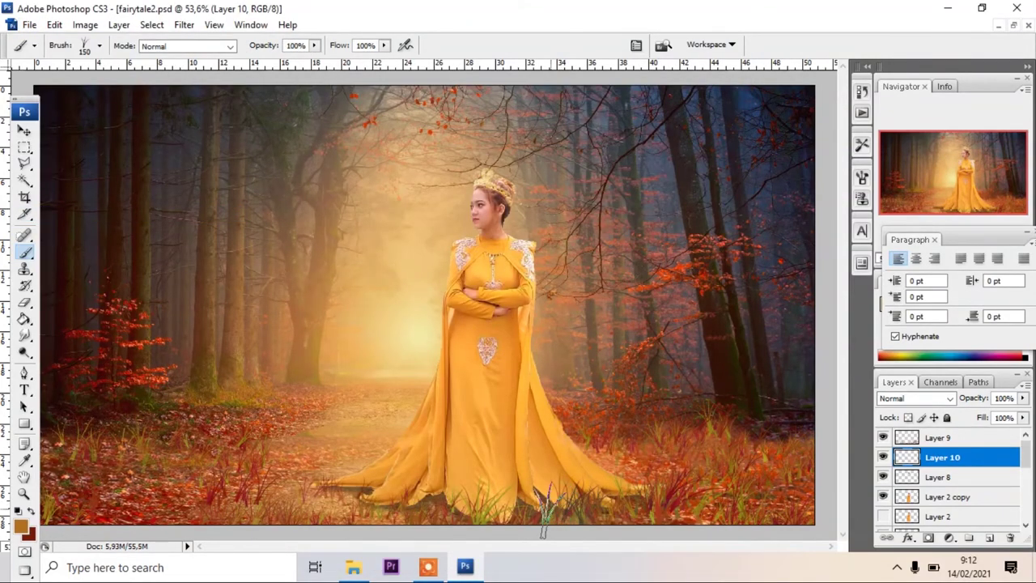
left_click_drag(377, 506, 328, 509)
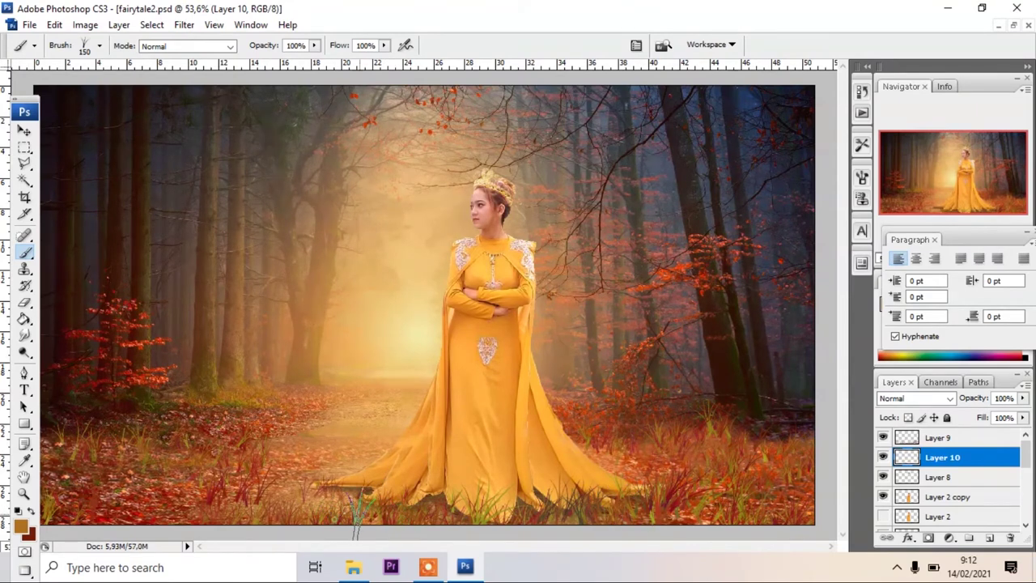
left_click(24, 302)
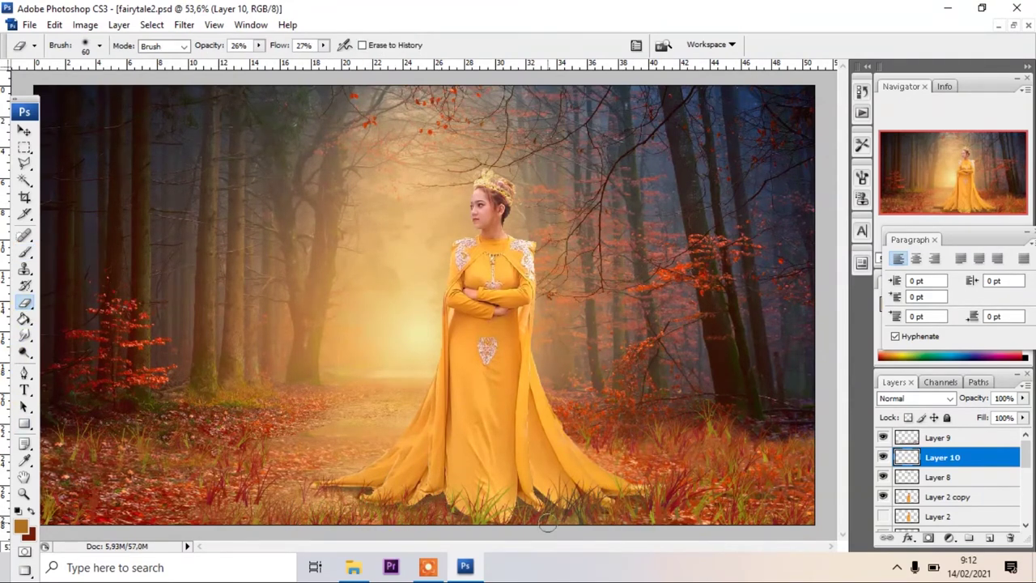
left_click_drag(571, 508, 291, 526)
scroll(342, 273, "down", 1)
left_click(119, 25)
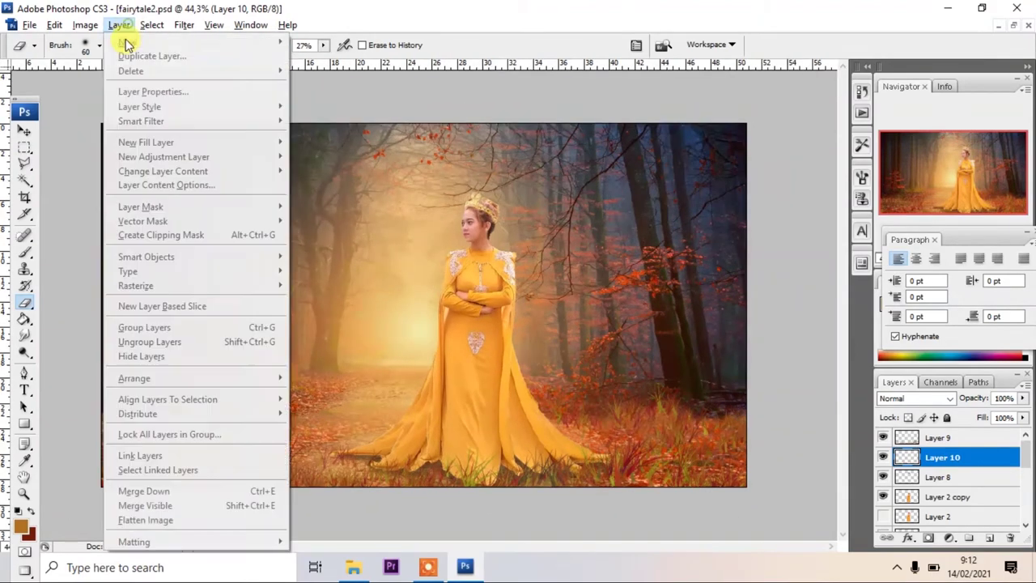
left_click(25, 132)
scroll(453, 492, "up", 1)
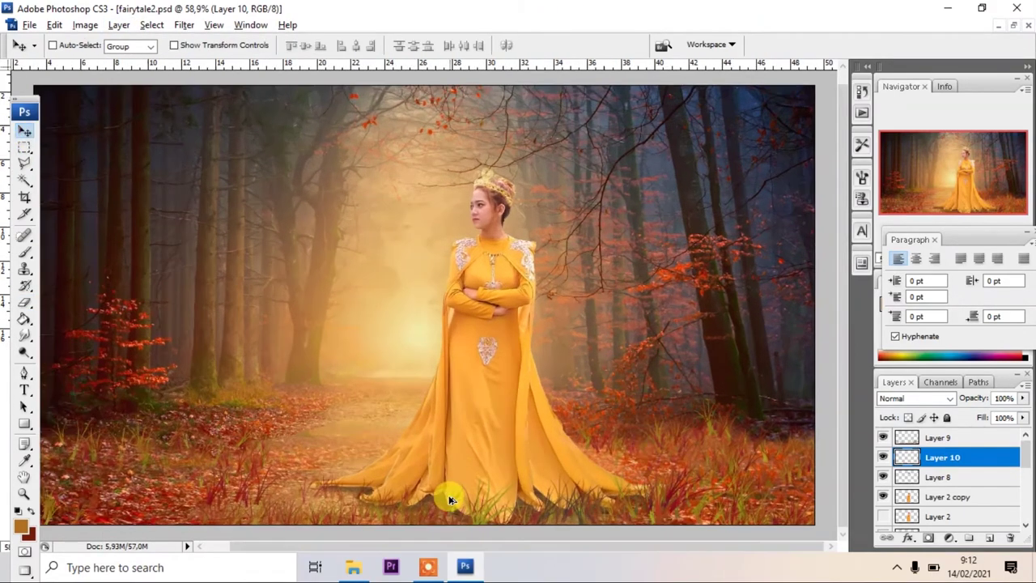
Add a new layer above Layer 9 and choose a grass brush tip
scroll(453, 492, "up", 1)
left_click(971, 438)
left_click(989, 537)
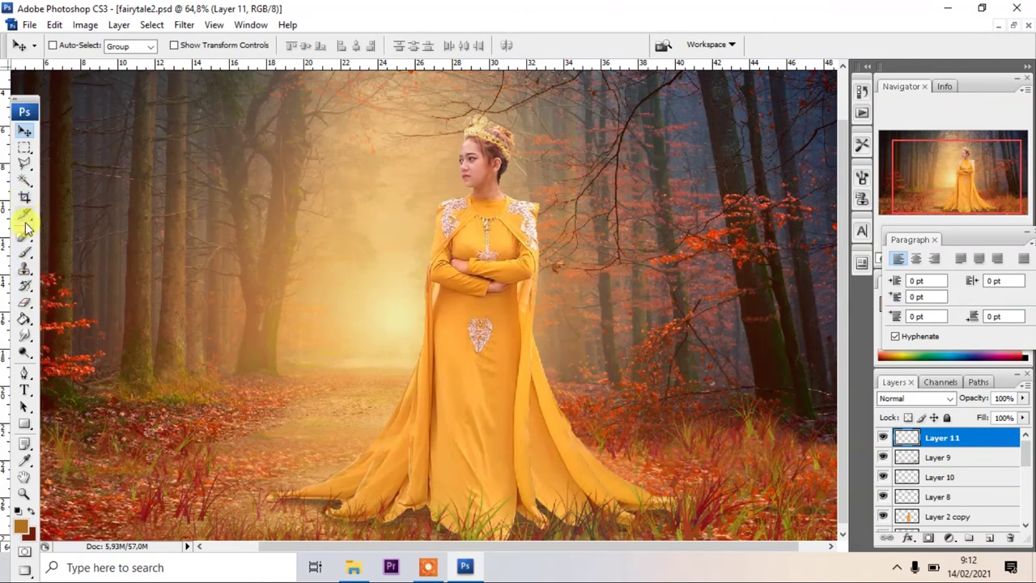
left_click(25, 251)
left_click(99, 46)
left_click(138, 190)
Paint grass across the lower-left path and, at size 400, right of the dress
left_click(363, 508)
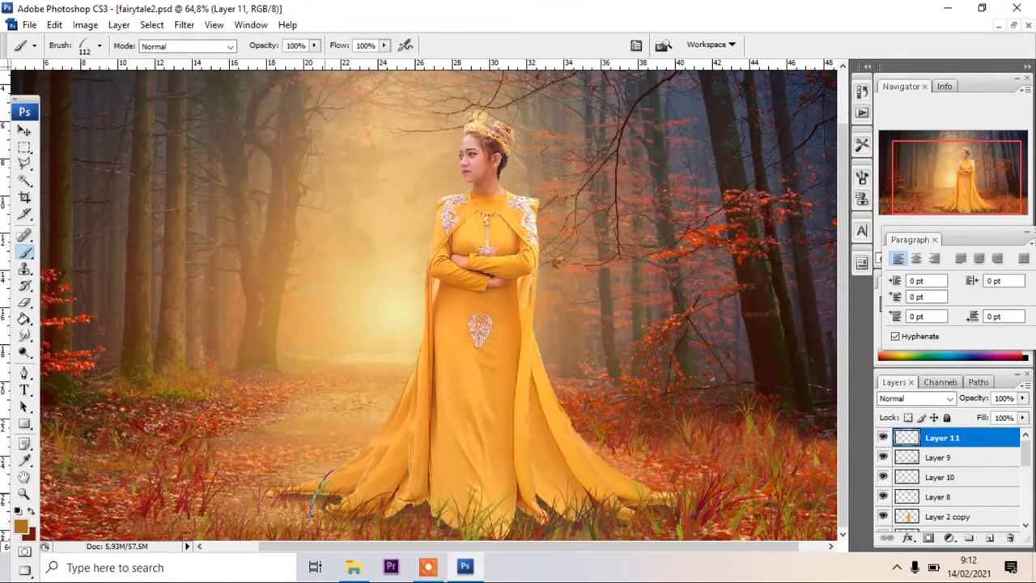
mouse_move(316, 498)
left_mouse_down()
mouse_move(267, 481)
mouse_move(206, 505)
left_mouse_up()
key("bracketright")
key("bracketright")
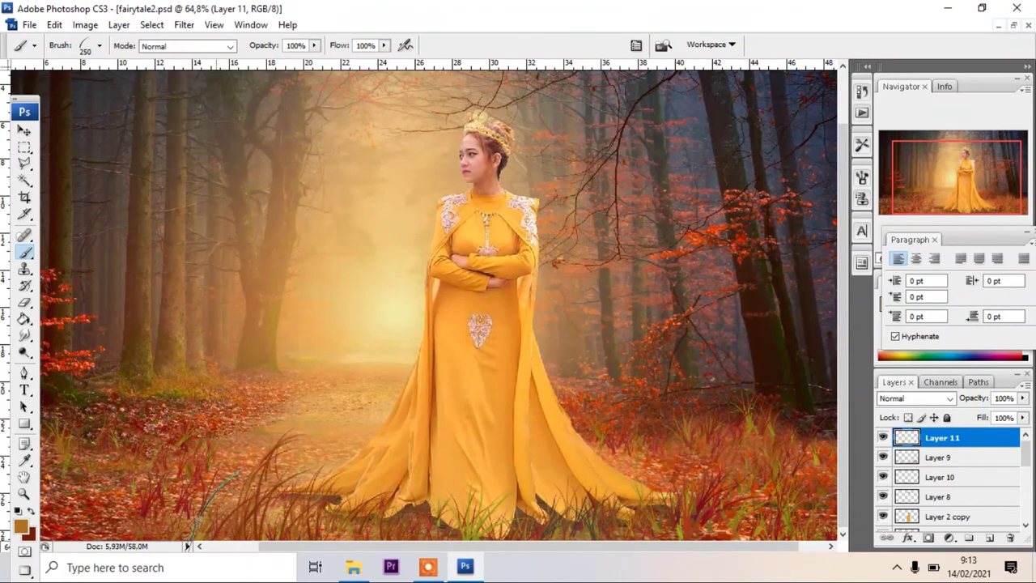
key("bracketright")
key("bracketright")
key("bracketright")
left_click(652, 490)
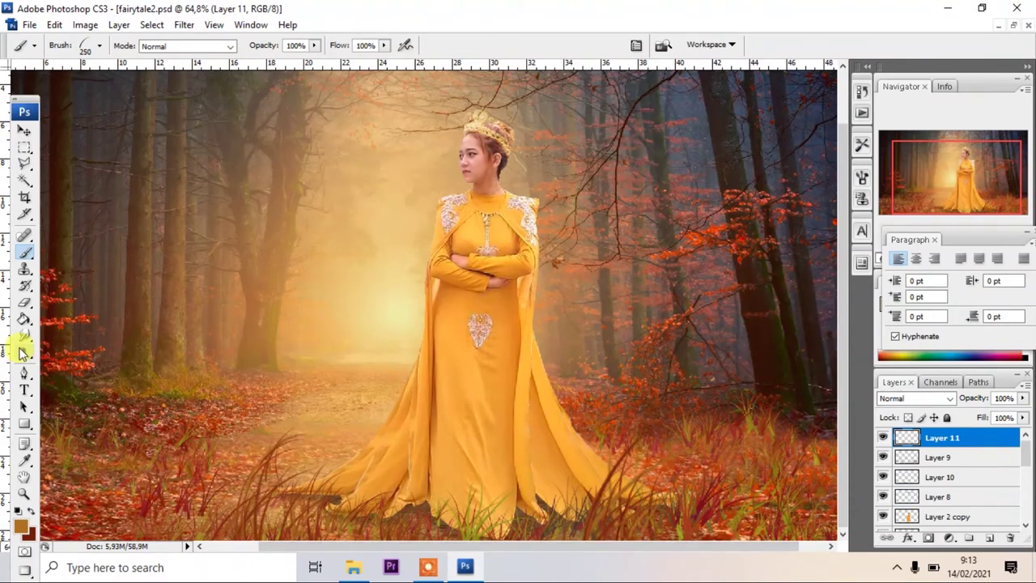
left_click(25, 302)
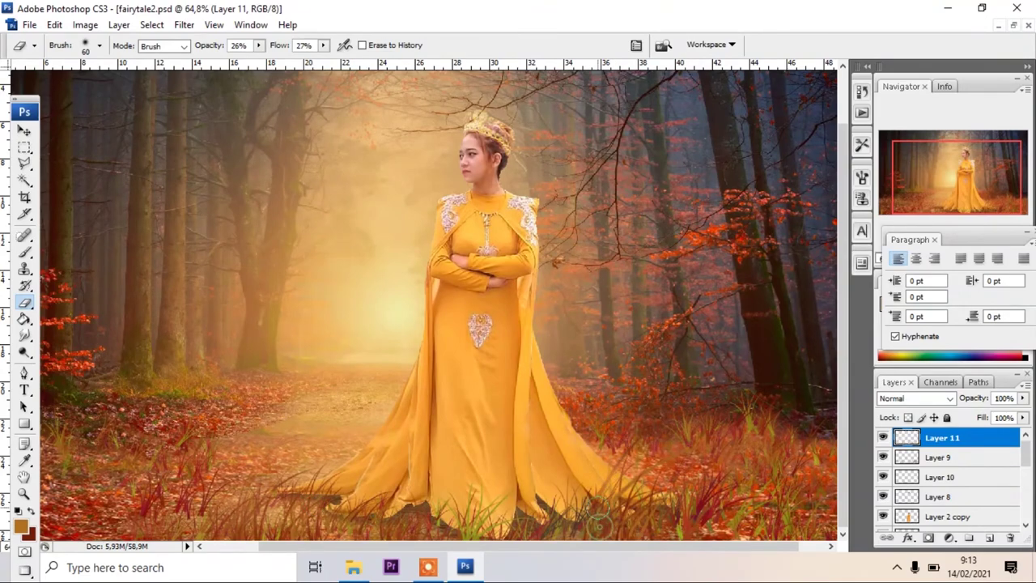
key("ctrl+minus")
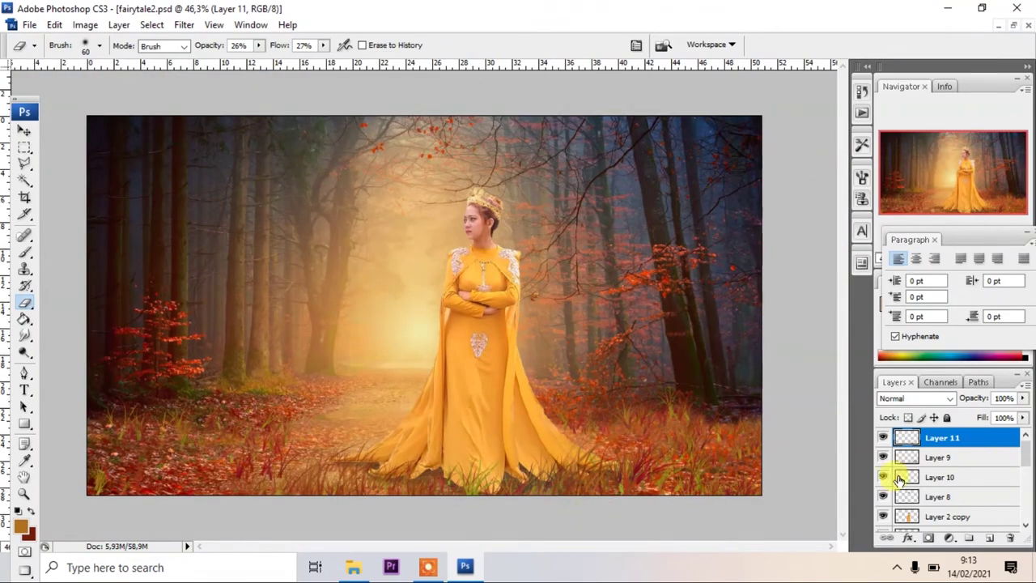
Reselect Layer 11 and set the grass brush to size 70
left_click(938, 458)
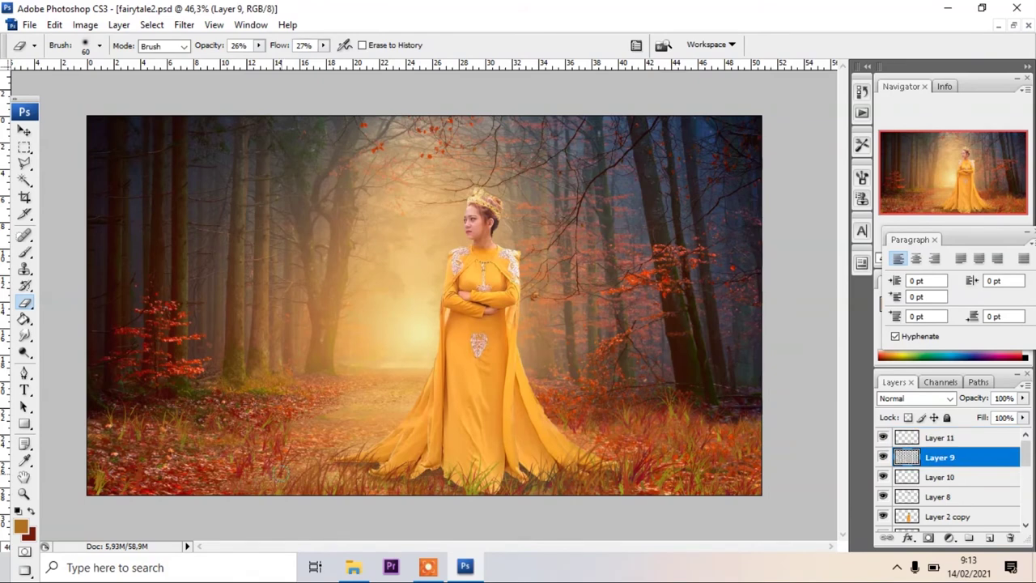
left_click(939, 437)
left_click(25, 252)
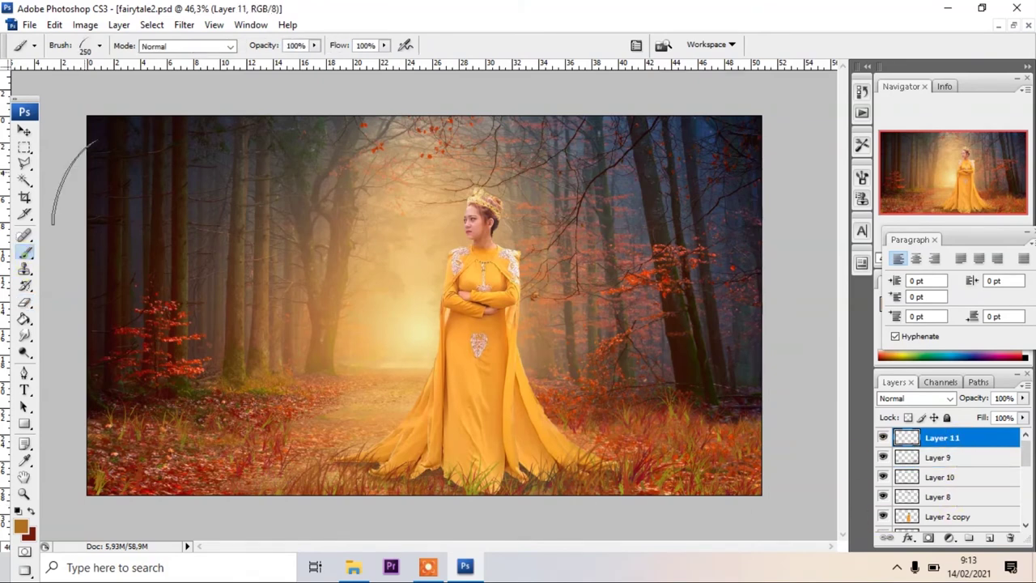
left_click(99, 45)
key("Return")
key("bracketleft")
key("bracketleft")
key("bracketleft")
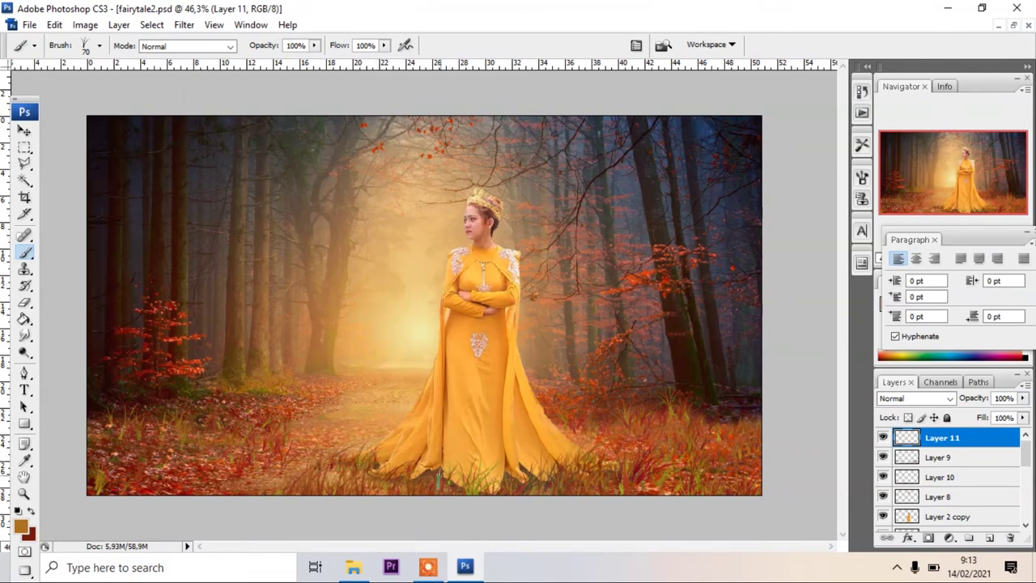
Brush more grass over the bottom-left ground and erase the excess
left_click(25, 304)
key("b")
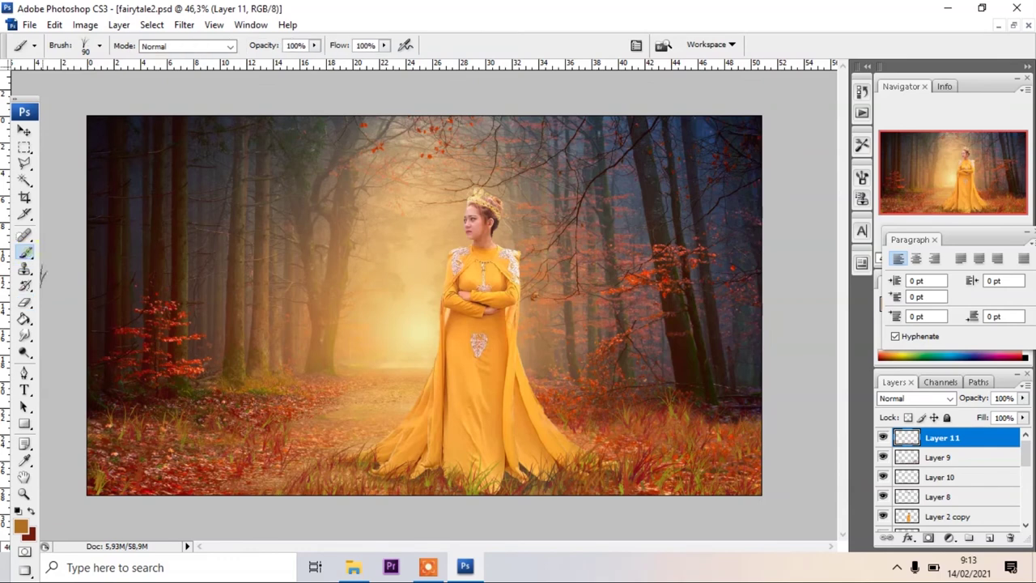
left_click_drag(231, 445, 190, 477)
left_click(25, 302)
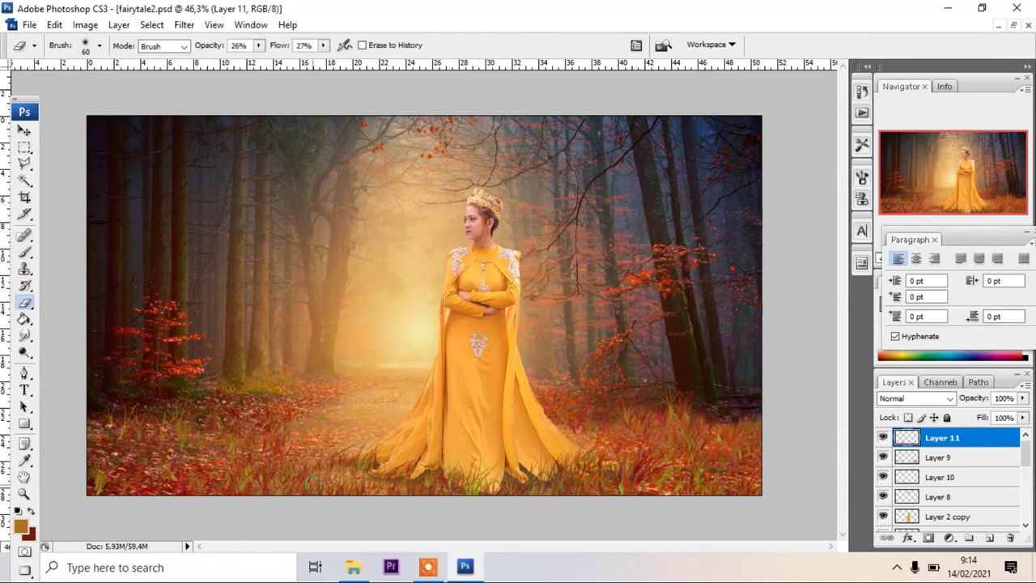
left_click(24, 254)
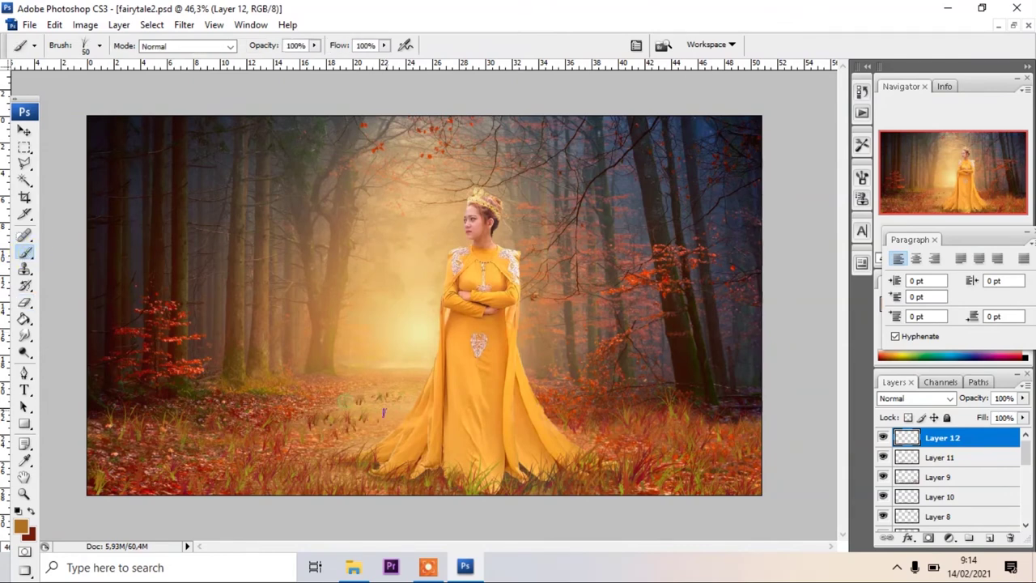
Drag Layer 12's opacity down to 67% and switch to the Eraser
left_click_drag(1022, 397, 989, 413)
key("e")
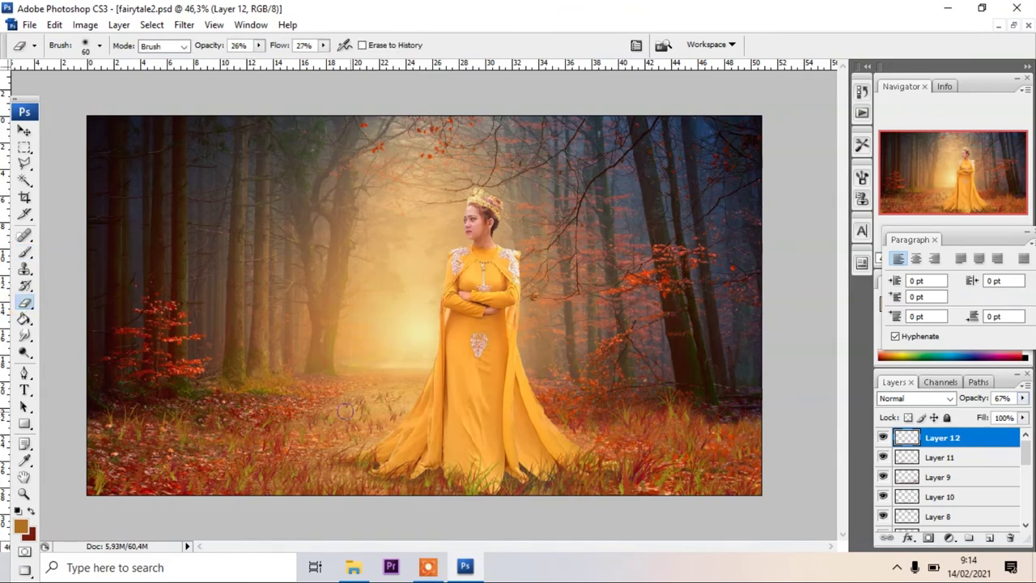